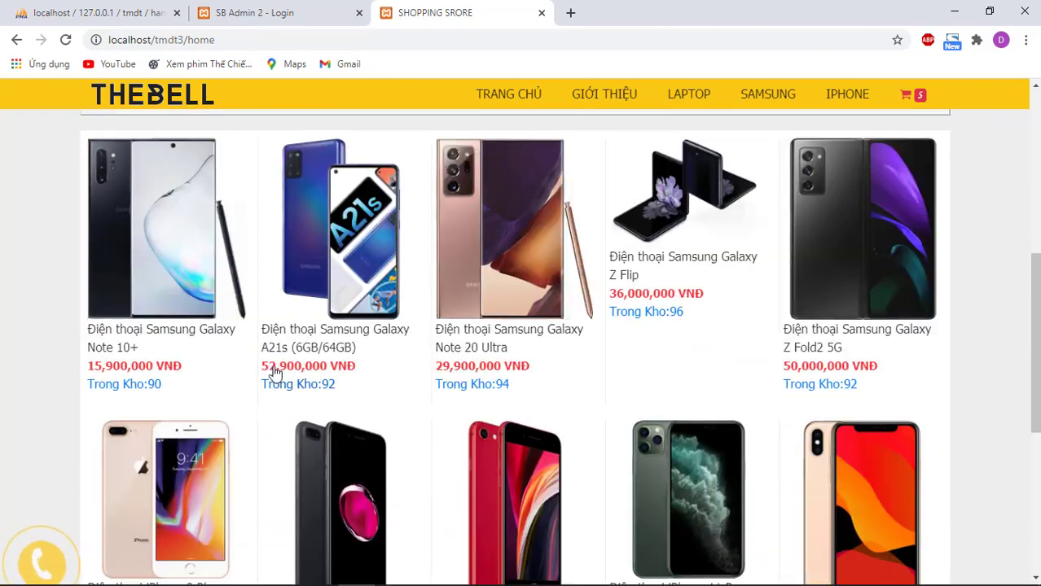
Step: Open the iPhone 8 Plus 128GB product page from the home product grid
scroll(456, 342, down, 2)
click(158, 344)
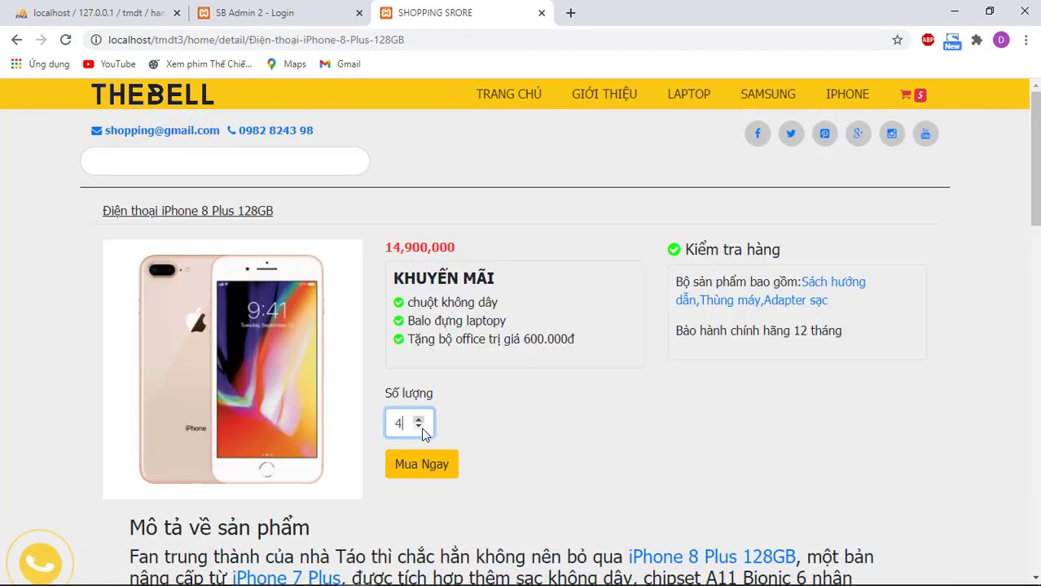
Step: Add four iPhone 8 Plus 128GB units to the cart with Mua Ngay
click(421, 465)
scroll(632, 390, down, 2)
scroll(782, 377, up, 1)
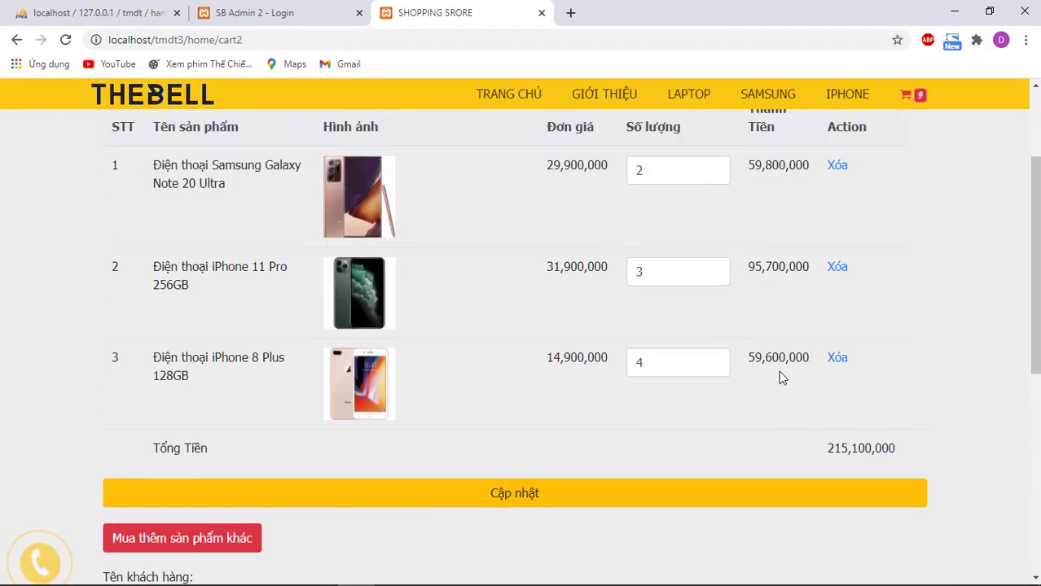
scroll(781, 378, up, 1)
Step: Change the cart quantities to 6, 6 and 5 and update the cart
double_click(715, 245)
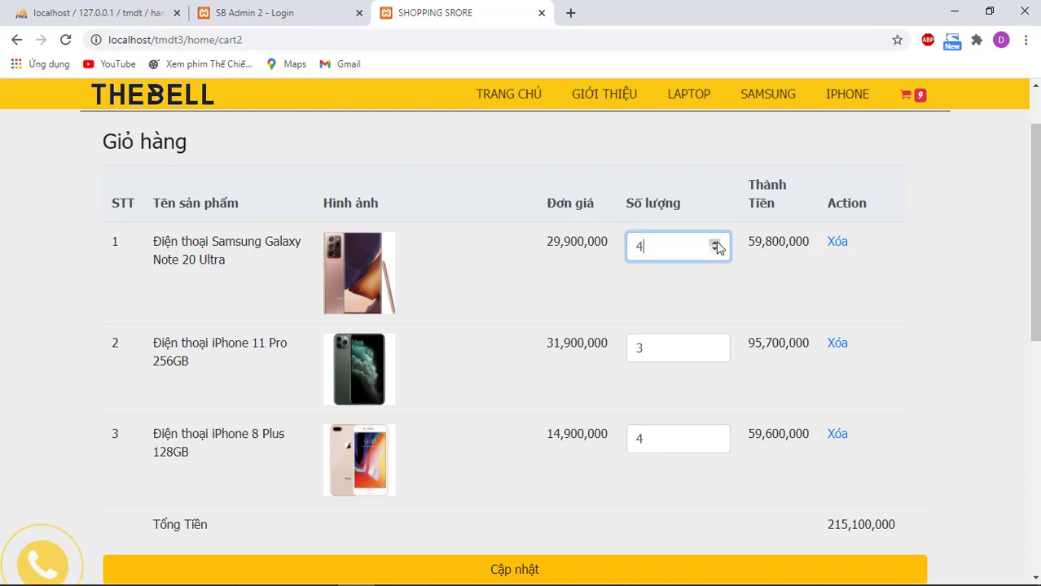
triple_click(715, 347)
scroll(667, 373, down, 1)
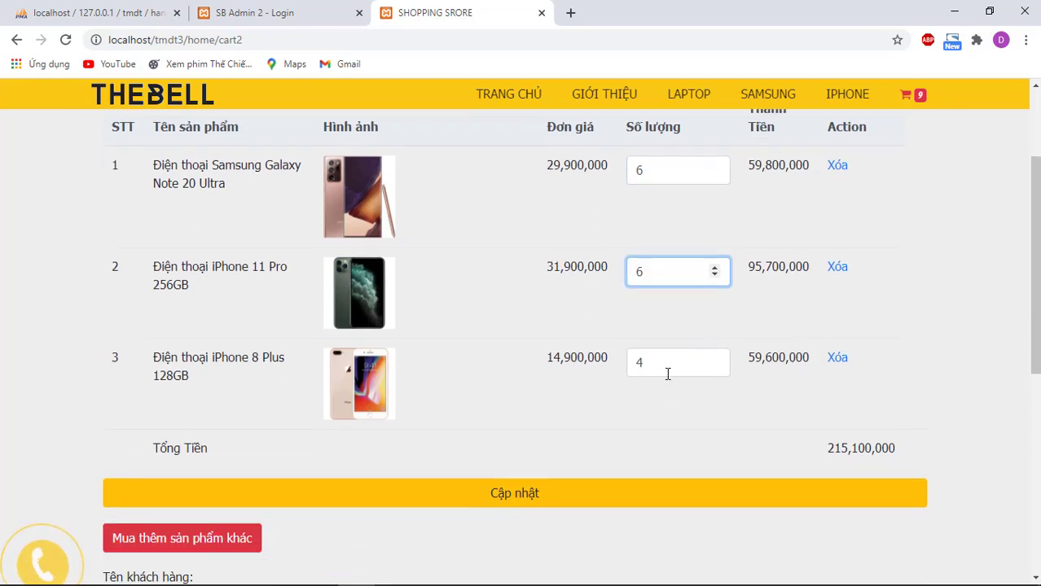
click(714, 360)
click(594, 487)
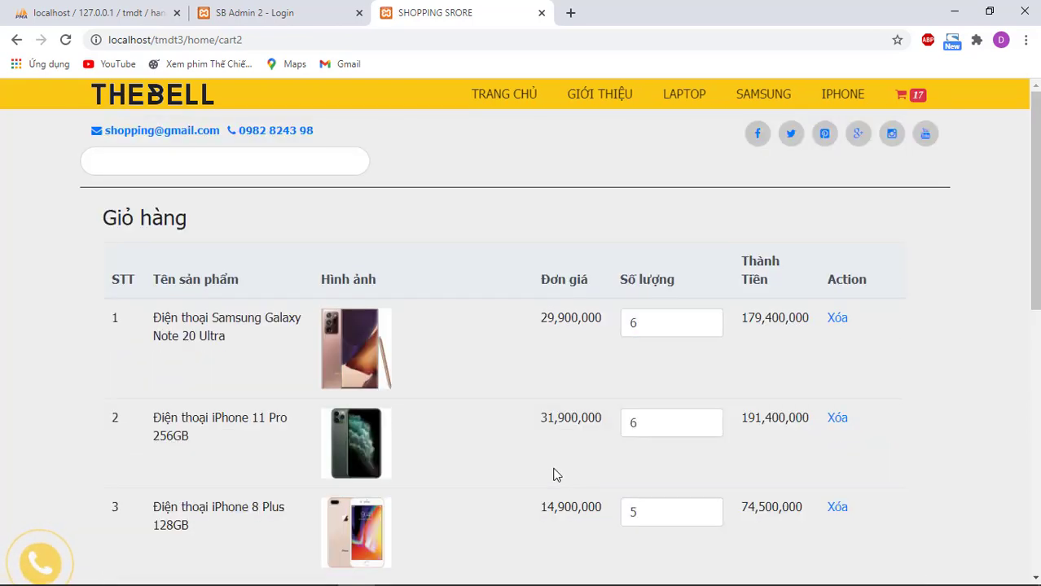
Step: Check the 445,300,000 total and remove the Galaxy Note 20 Ultra from the cart
scroll(794, 437, down, 2)
scroll(794, 373, up, 2)
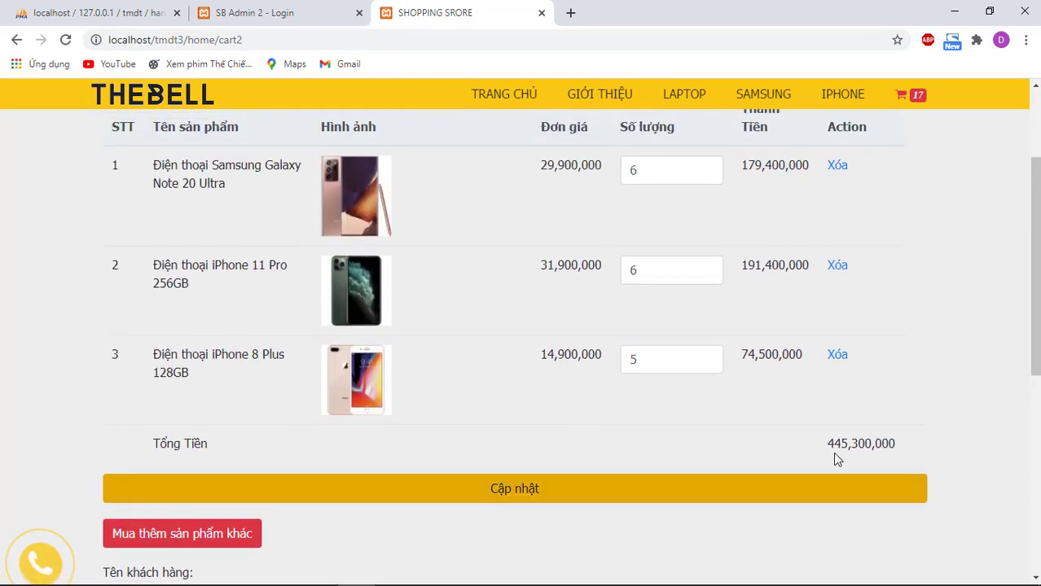
drag(825, 444, 936, 450)
click(930, 435)
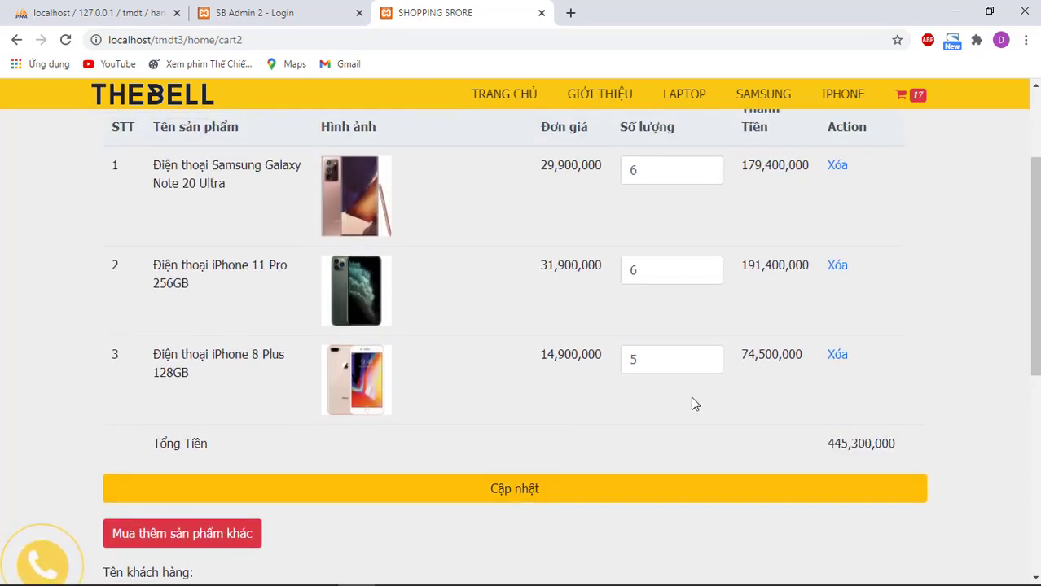
scroll(718, 274, up, 1)
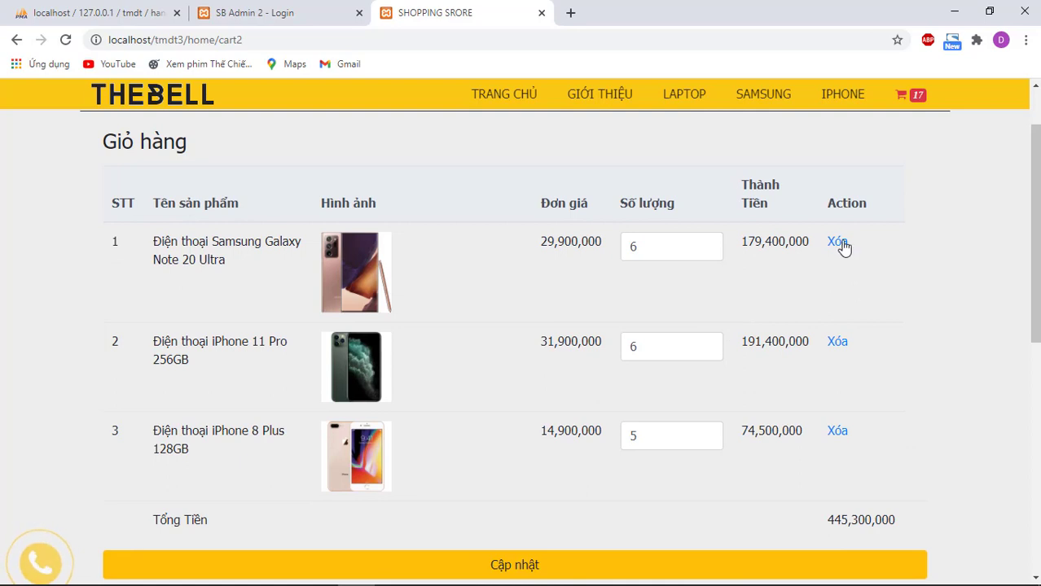
click(839, 244)
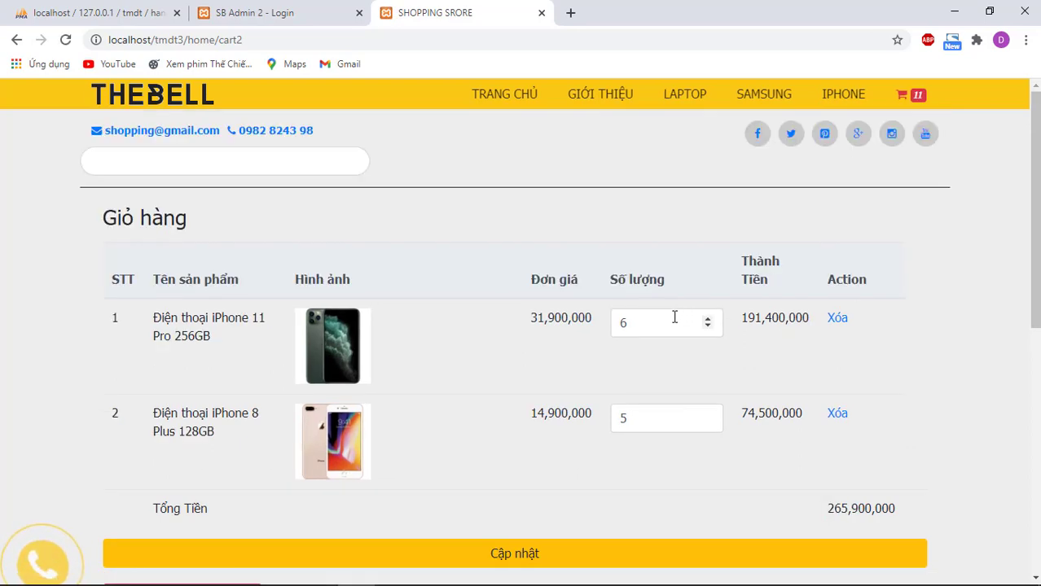
Step: Fill in the customer's name, phone number and delivery address from saved autofill entries
scroll(414, 323, down, 4)
click(255, 359)
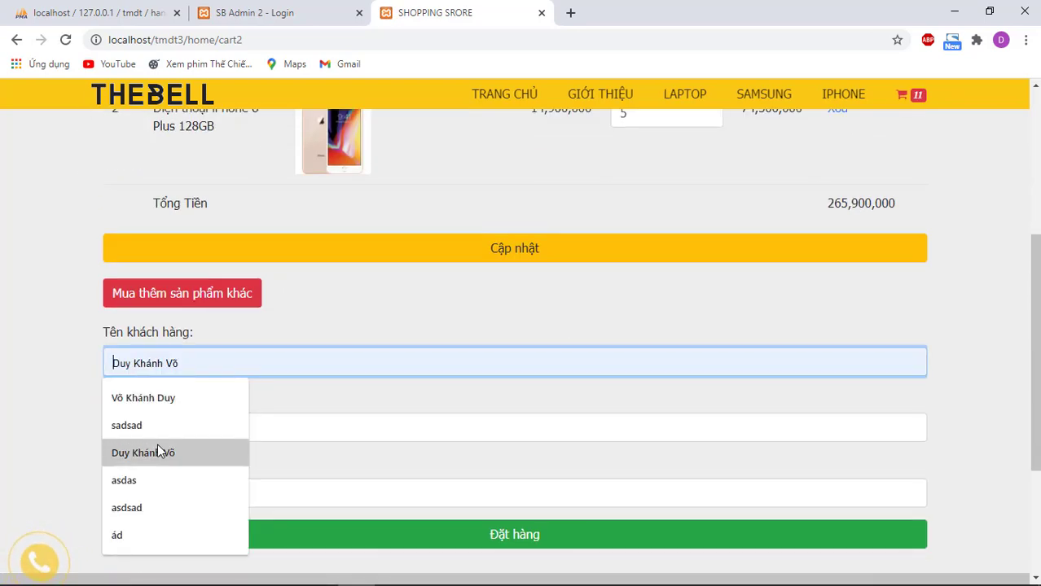
click(191, 453)
click(188, 421)
click(168, 253)
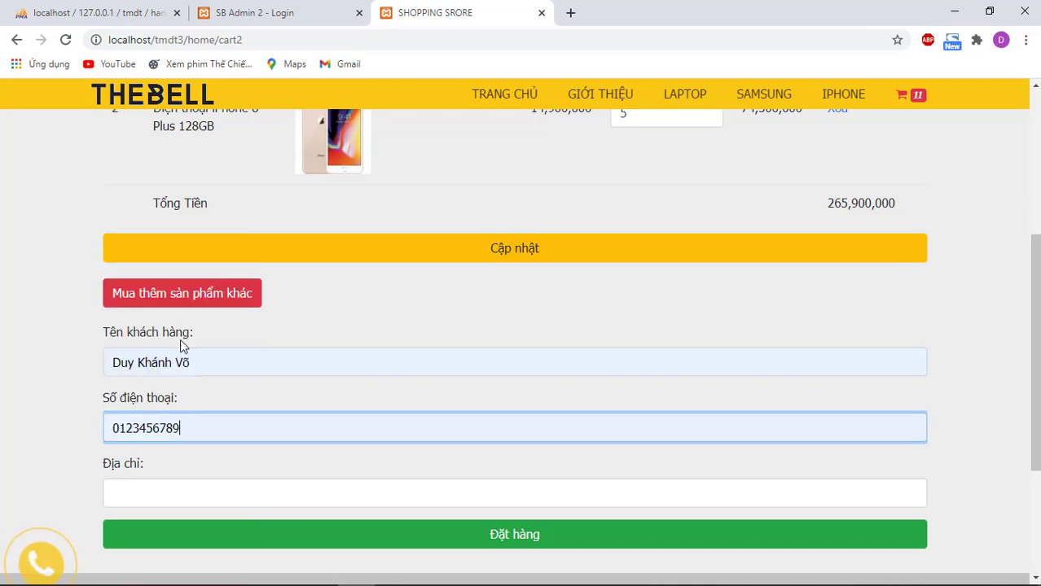
click(167, 485)
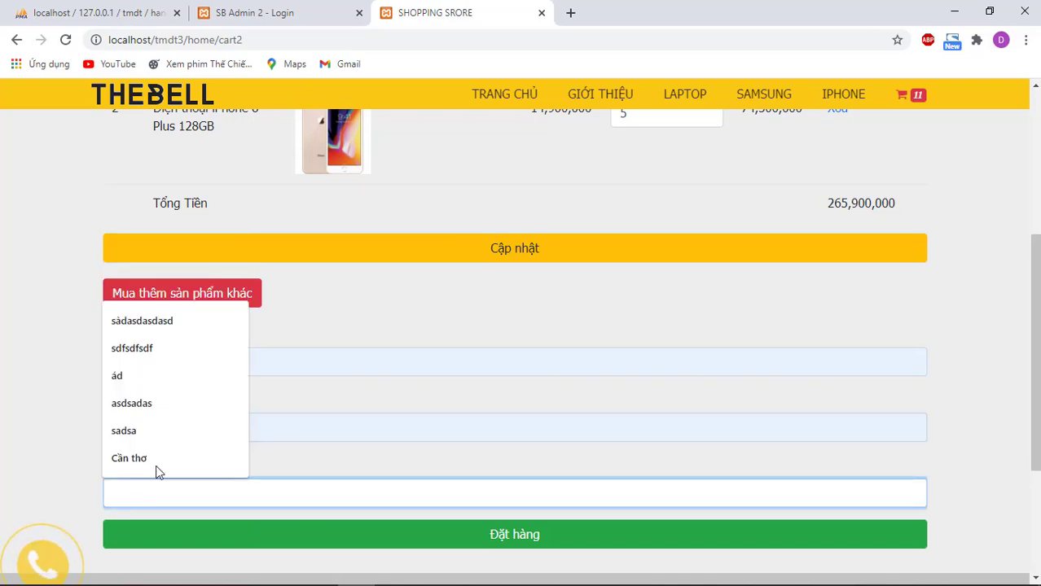
click(159, 470)
Step: Place the order, check the success message, and go to the SB Admin 2 login tab
scroll(290, 472, down, 2)
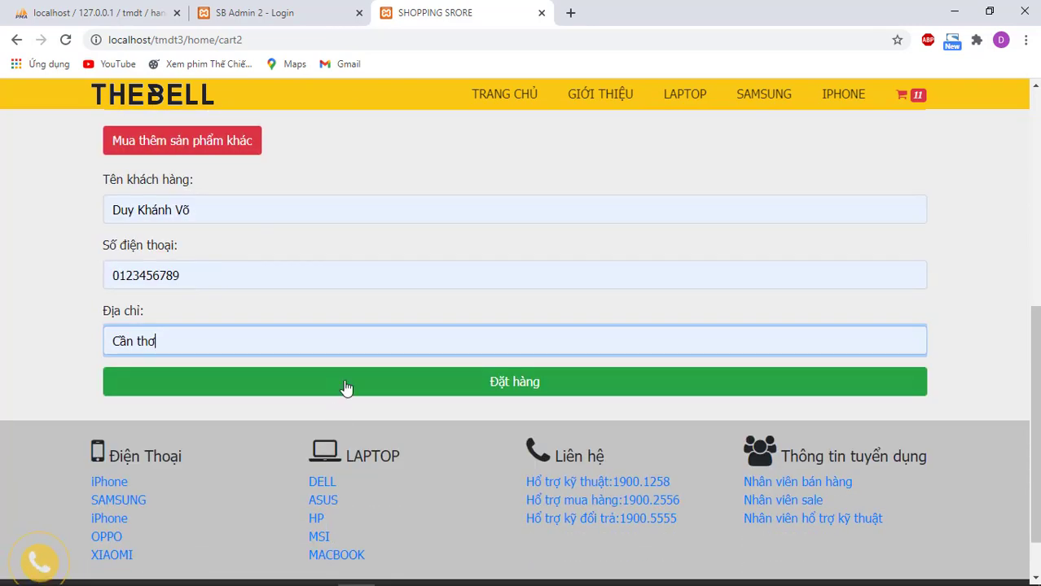
click(350, 381)
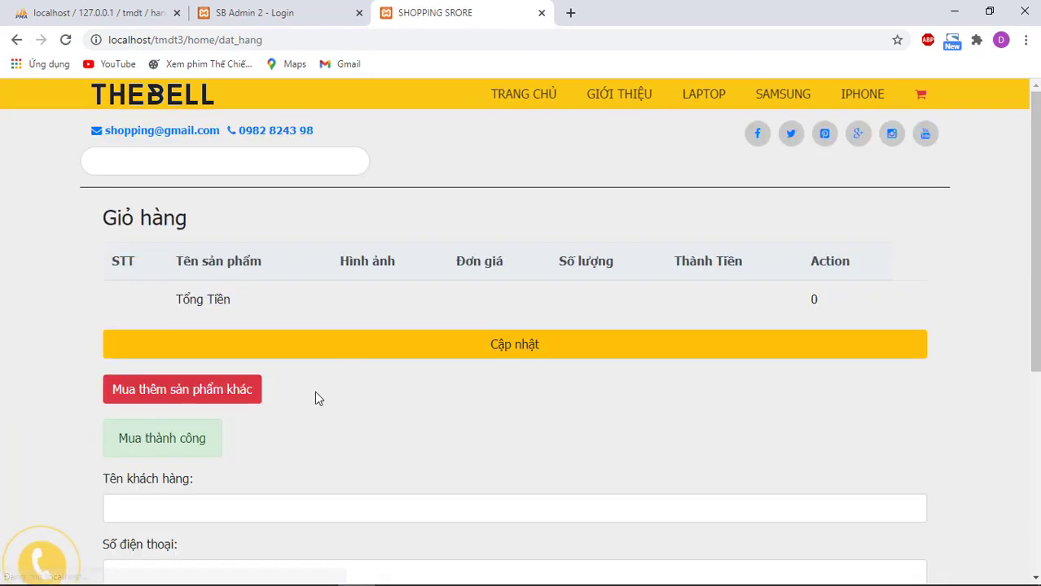
drag(129, 440, 202, 443)
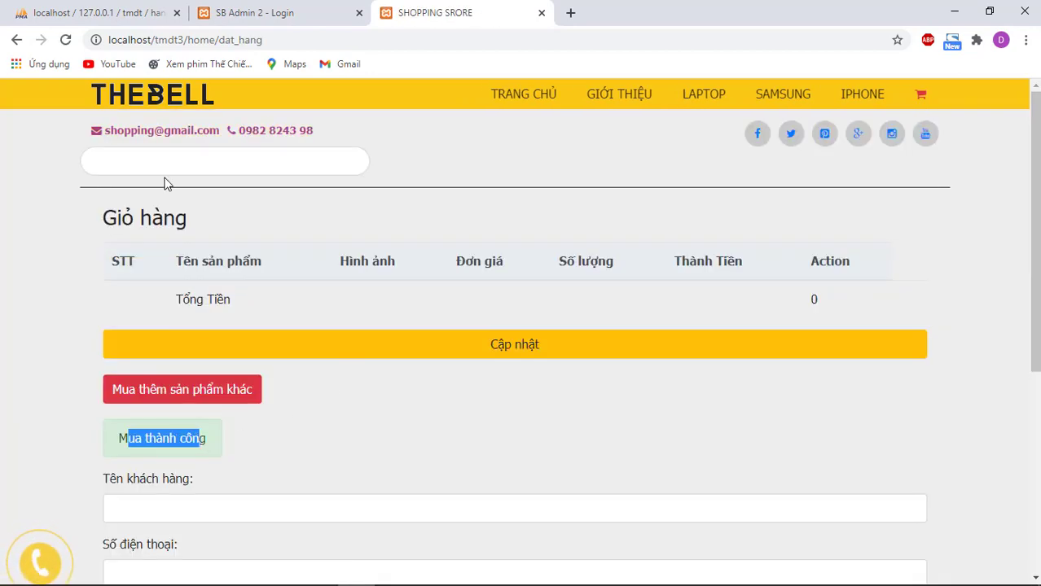
click(167, 96)
click(280, 10)
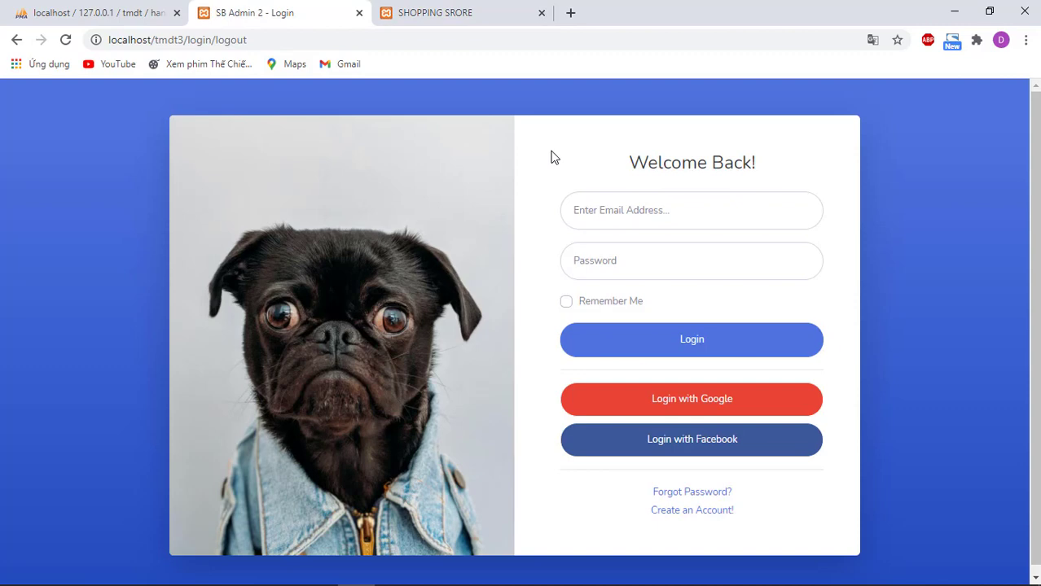
Step: Log in to SB Admin 2 with the saved admin e-mail and password
click(638, 204)
text(admin@gmail.com)
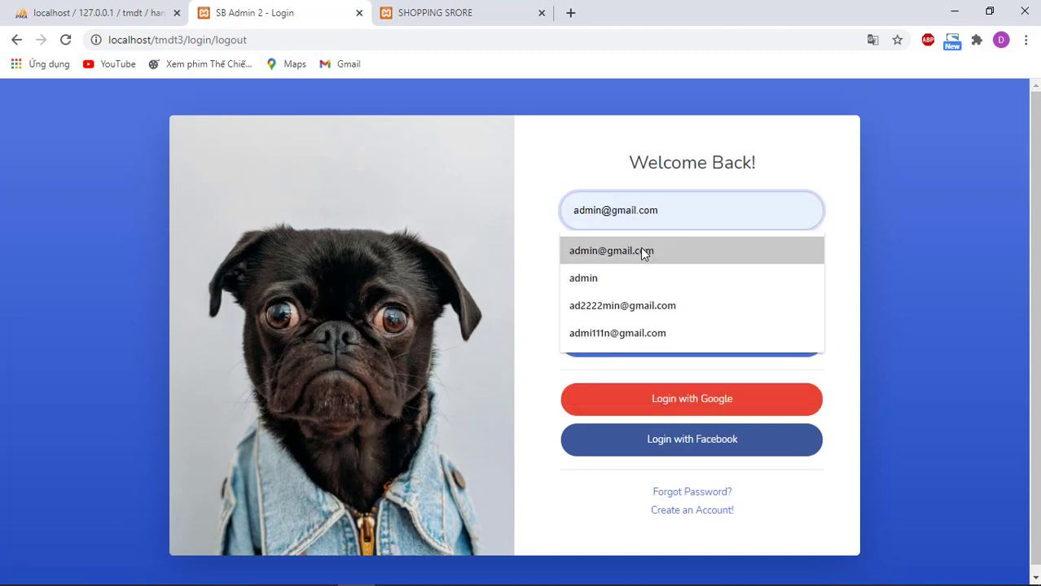
click(641, 248)
click(654, 265)
text(1)
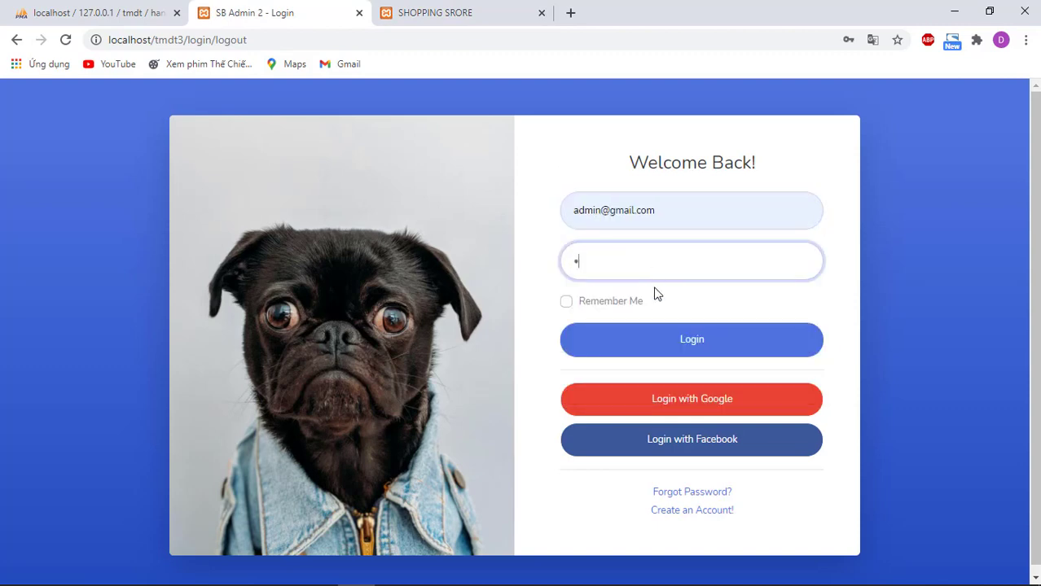
click(651, 340)
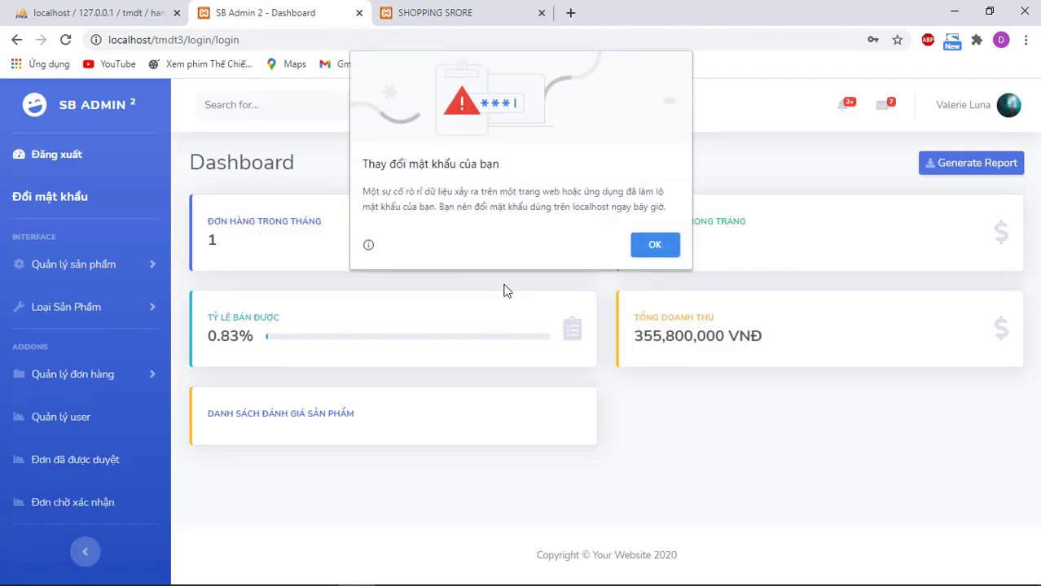
click(653, 246)
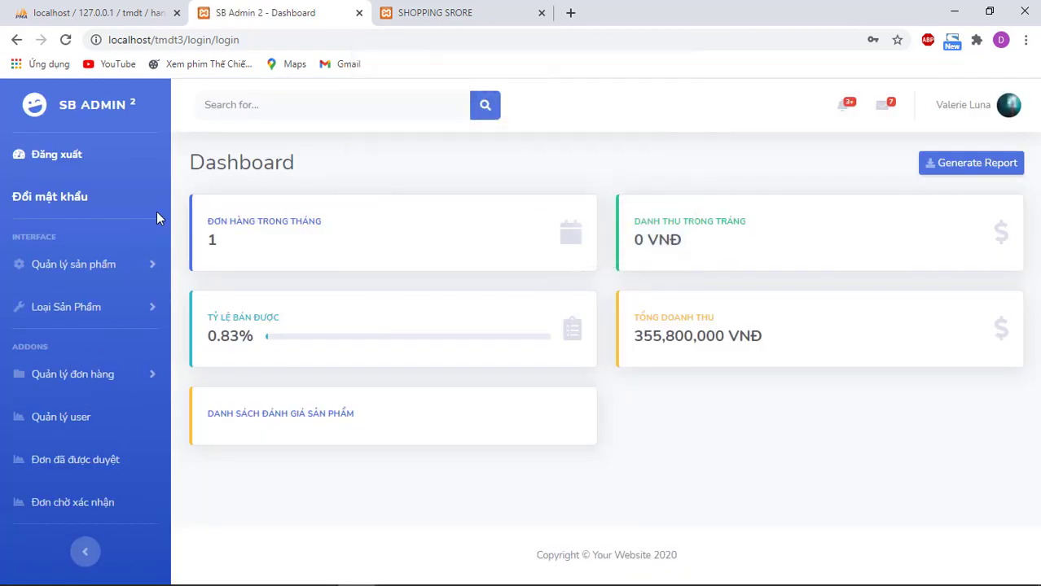
Step: Review the items in the order awaiting confirmation (Đơn chờ xác nhận)
click(78, 503)
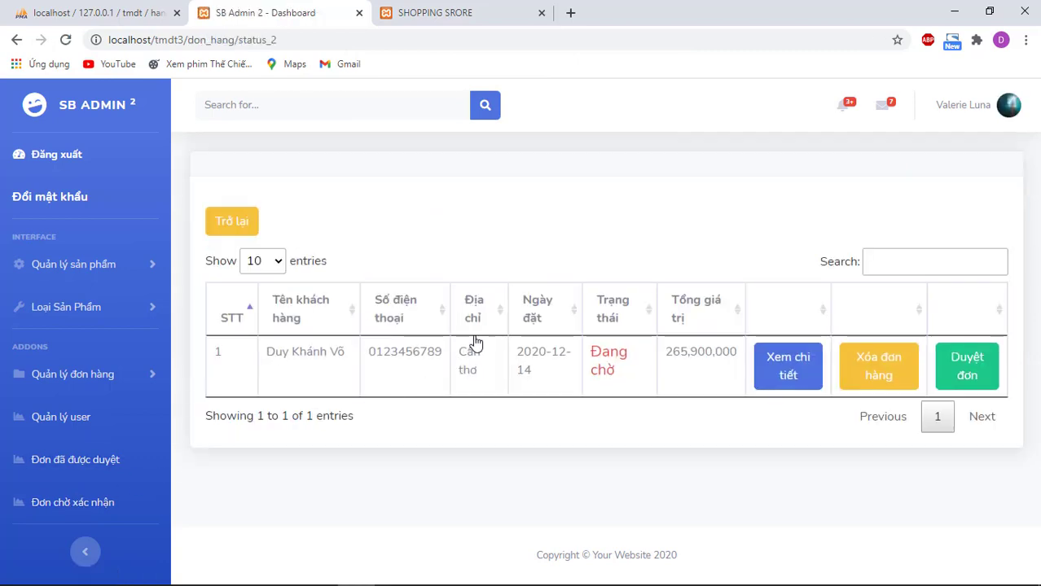
click(784, 364)
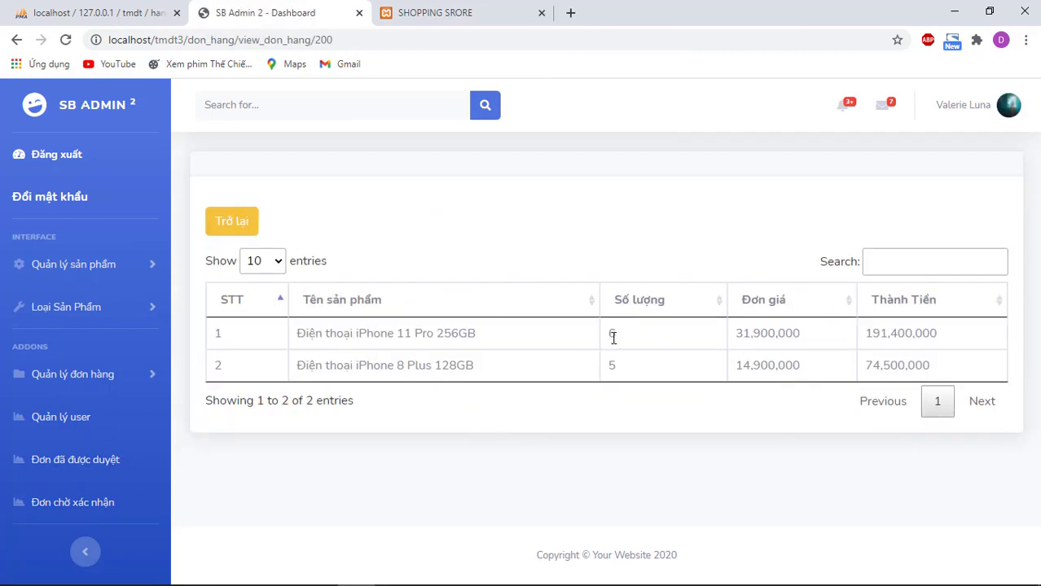
double_click(630, 332)
click(627, 366)
click(233, 224)
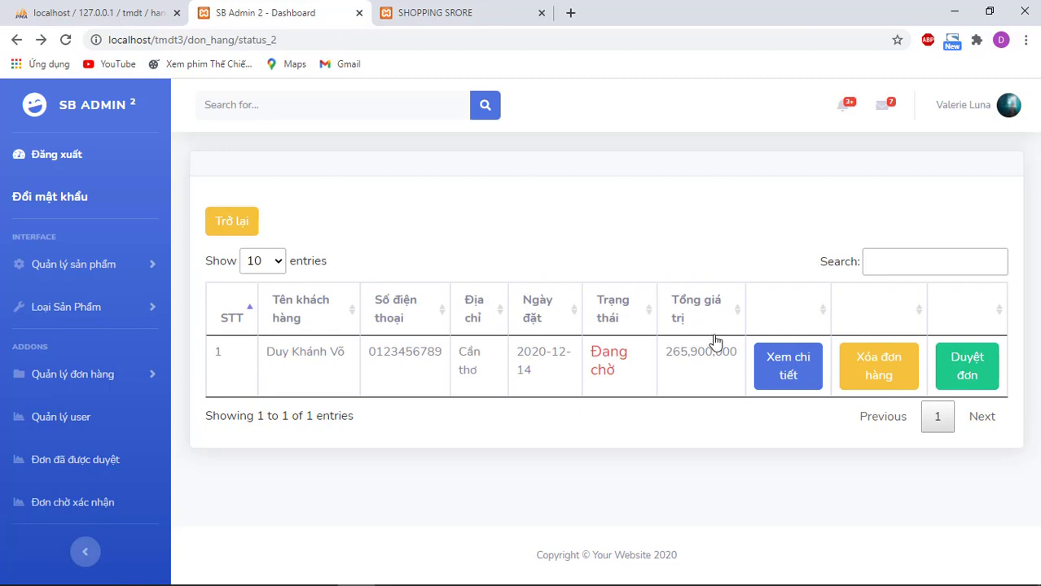
Step: Approve the pending 265,900,000 order and switch back to the shop tab
click(967, 367)
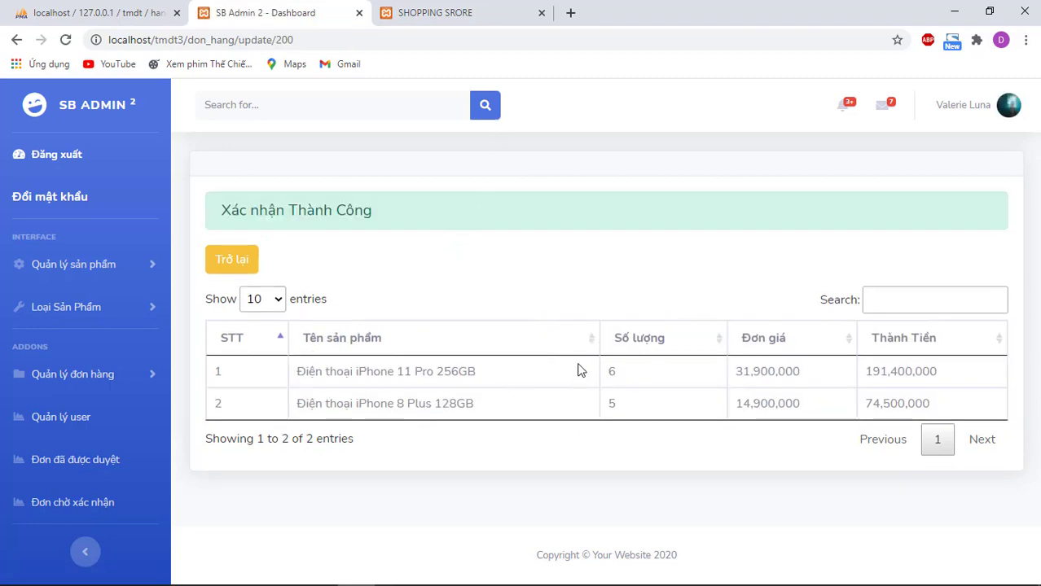
click(111, 109)
key(ctrl+Tab)
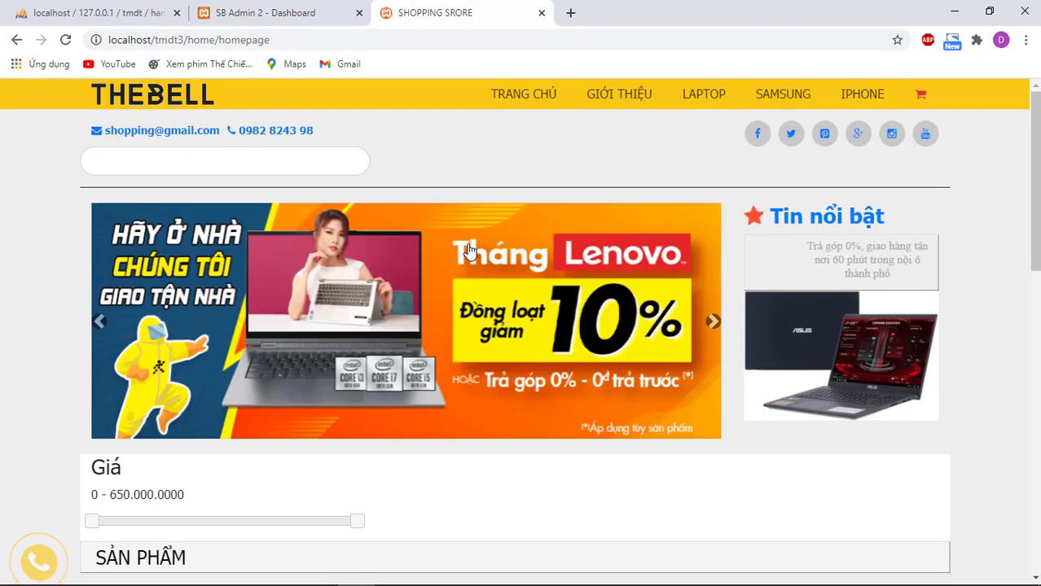
Step: Look over THEBELL's product grid stock, then return to the SB Admin 2 Dashboard tab
scroll(469, 251, down, 6)
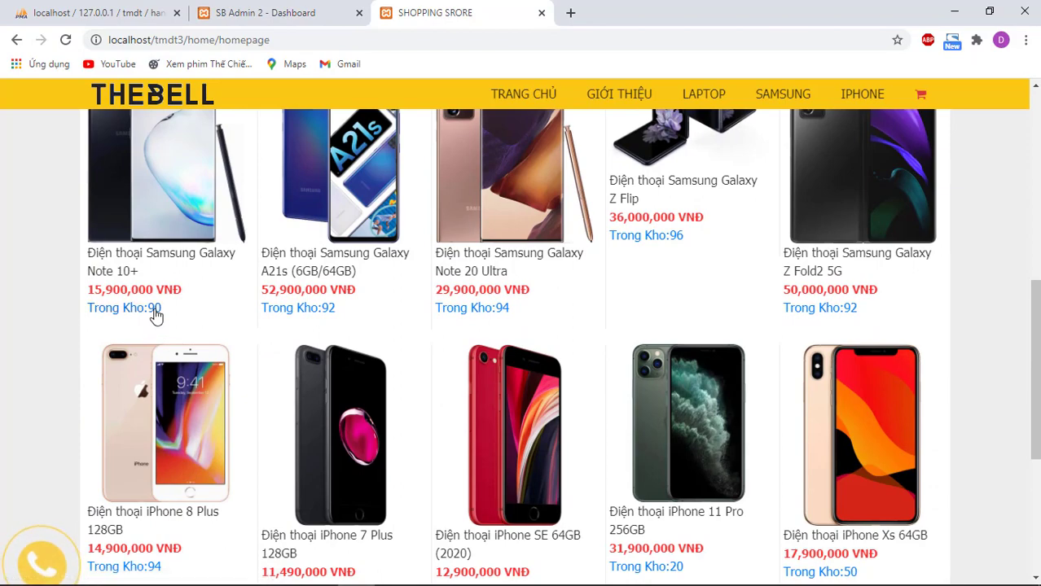
scroll(174, 310, down, 1)
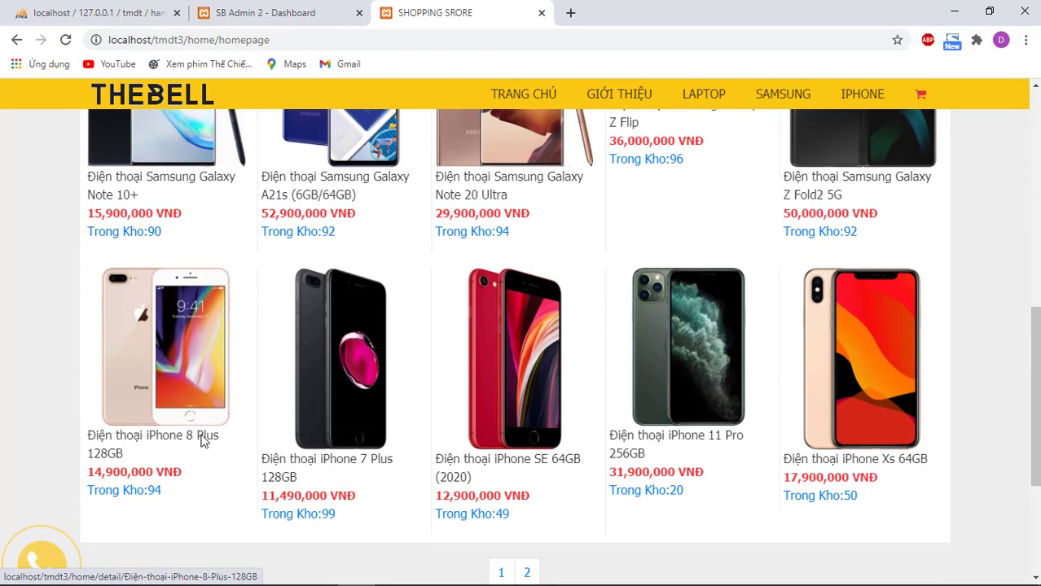
scroll(158, 494, up, 6)
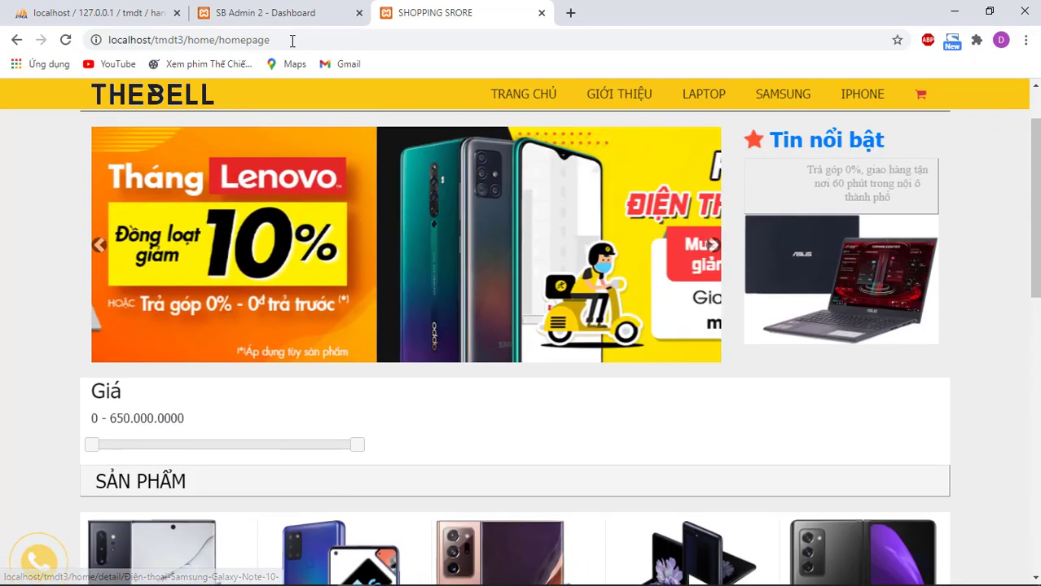
key(ctrl+shift+Tab)
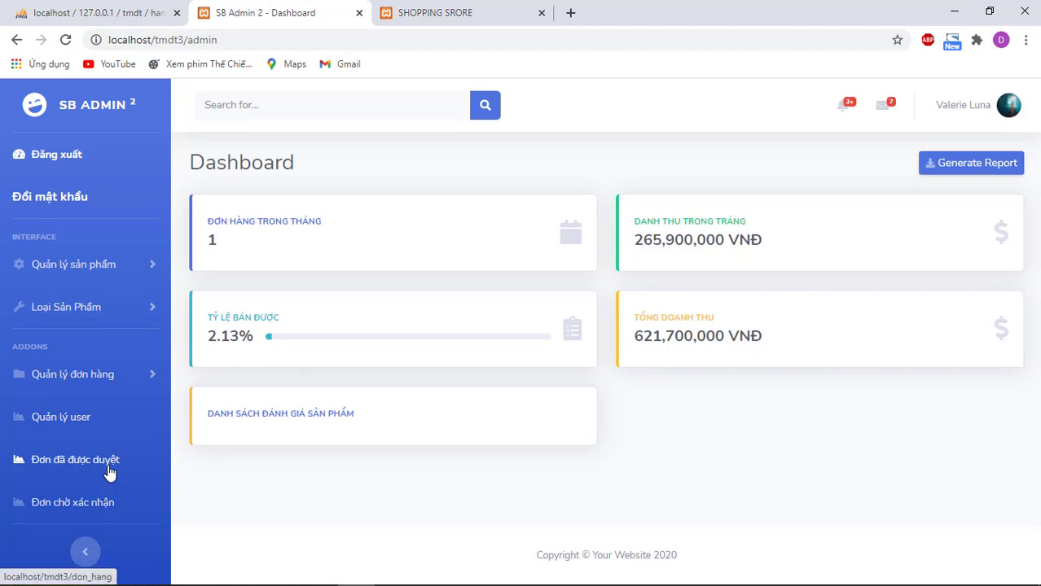
Step: Review the items of the approved orders, including order 200, then return to the Dashboard
click(111, 467)
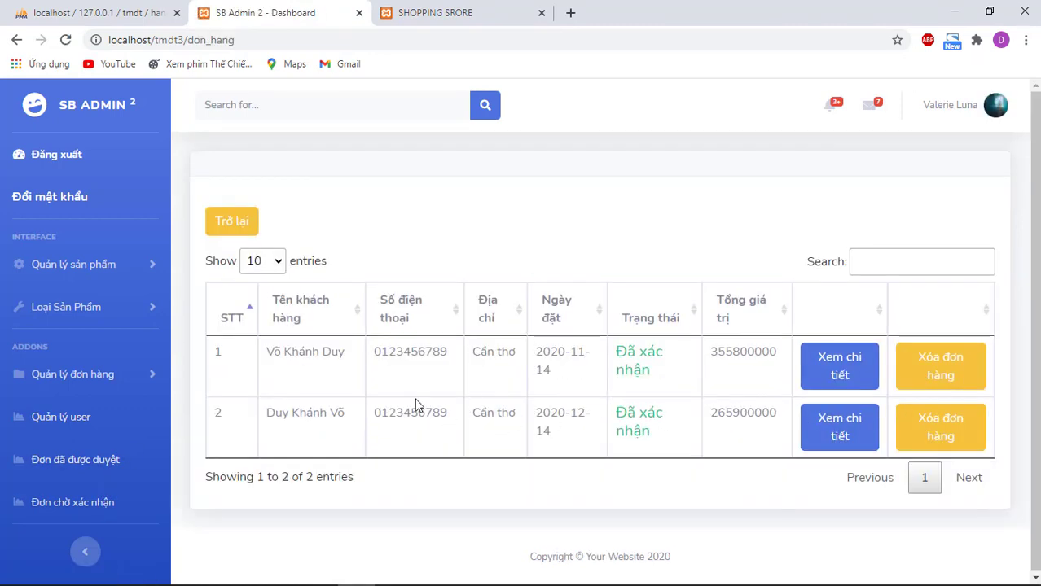
click(842, 371)
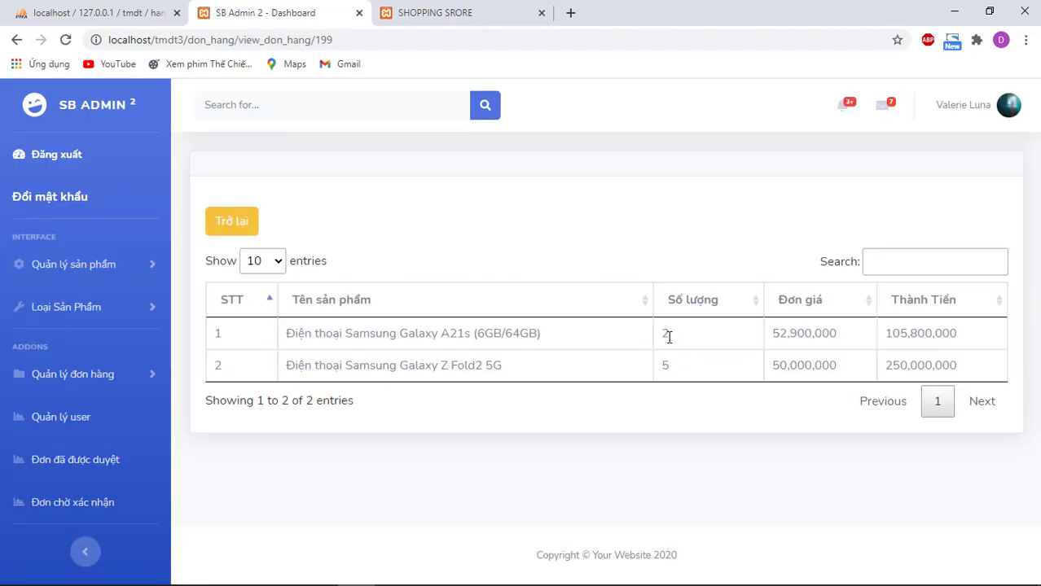
click(257, 227)
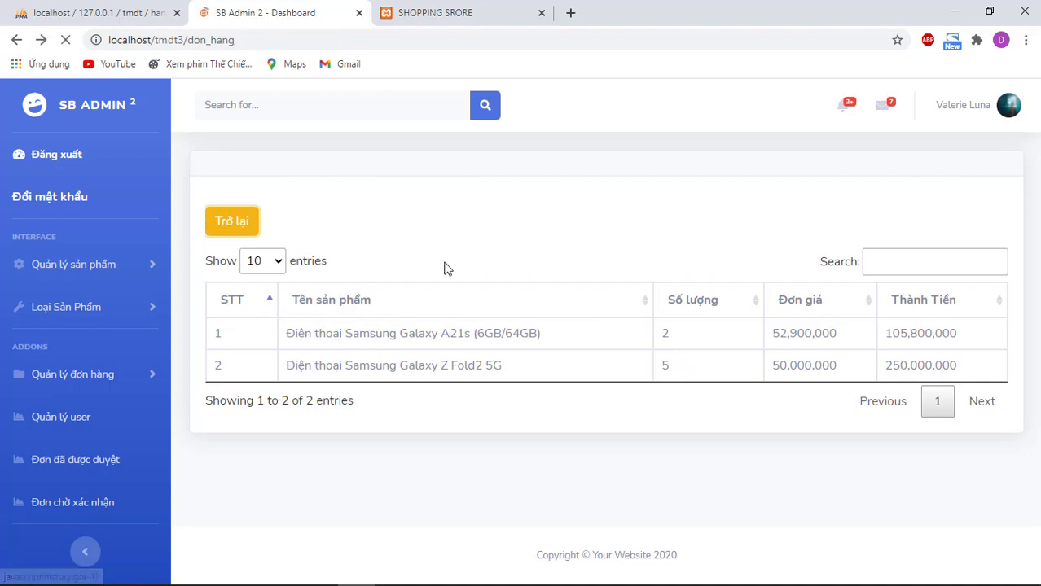
click(809, 448)
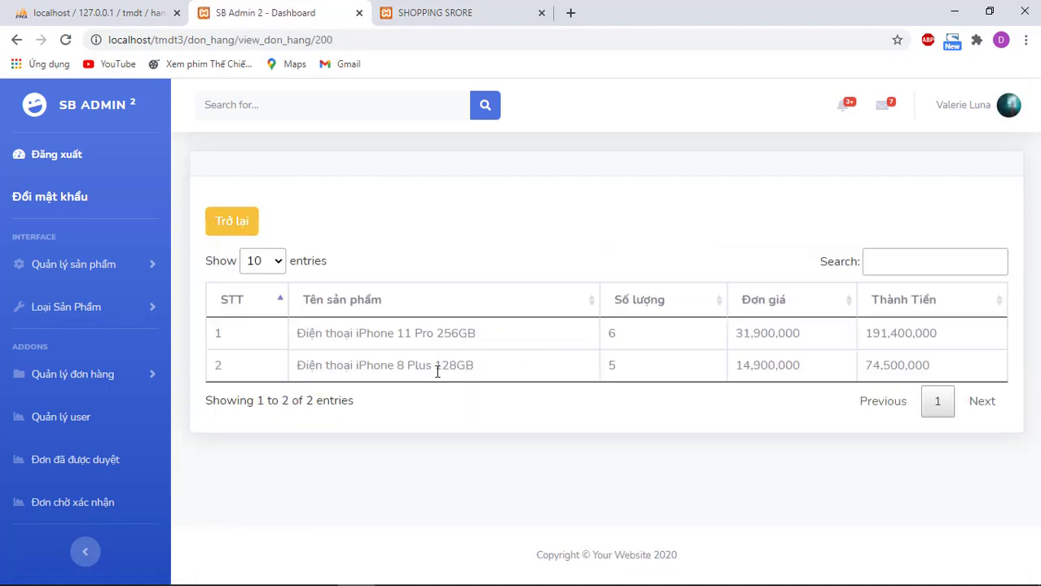
click(102, 106)
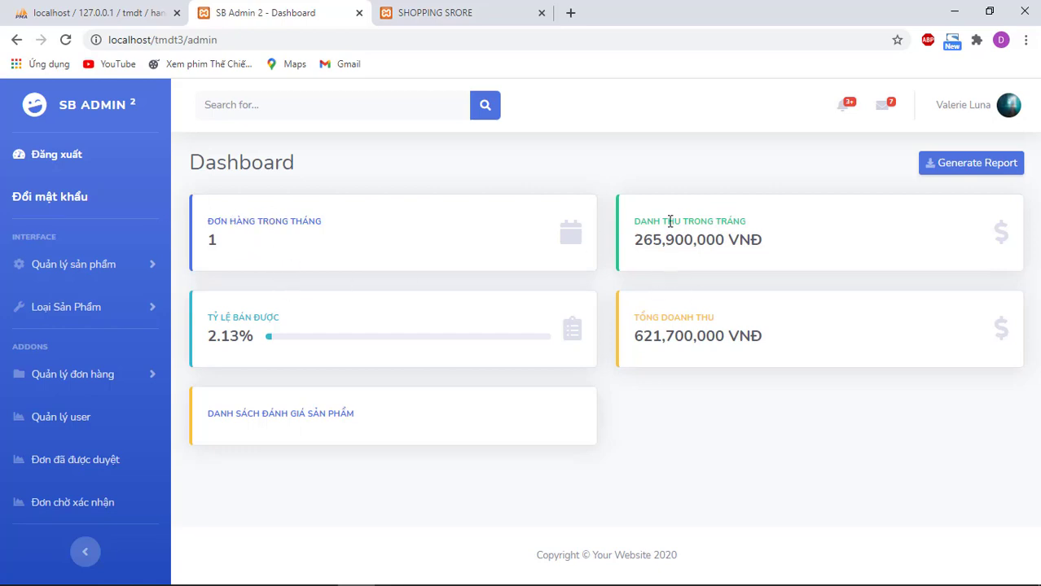
Step: Open the product reviews list and delete the Samsung Galaxy Z Fold2 5G review
drag(635, 220, 755, 222)
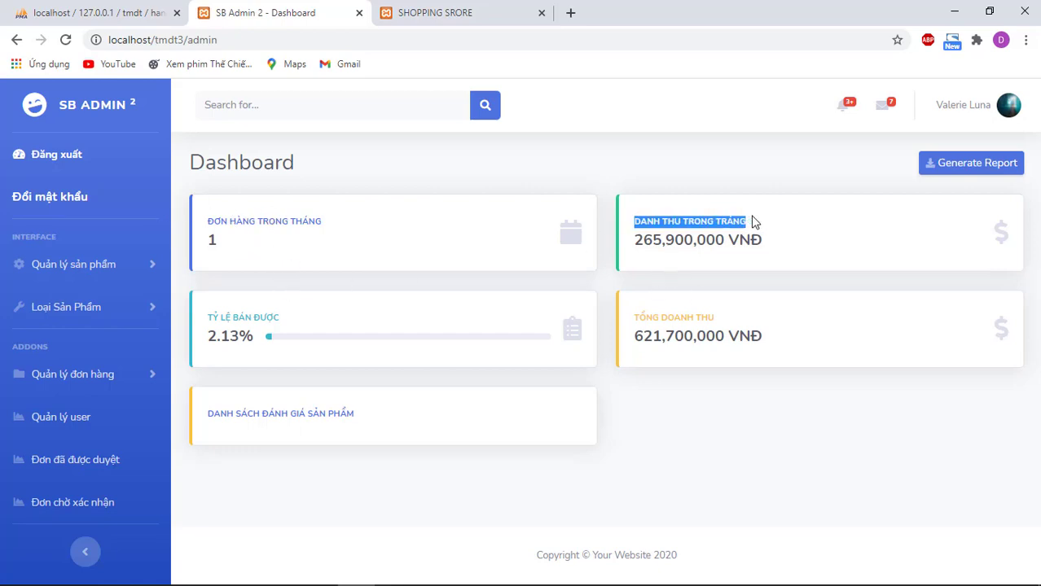
click(705, 325)
click(318, 376)
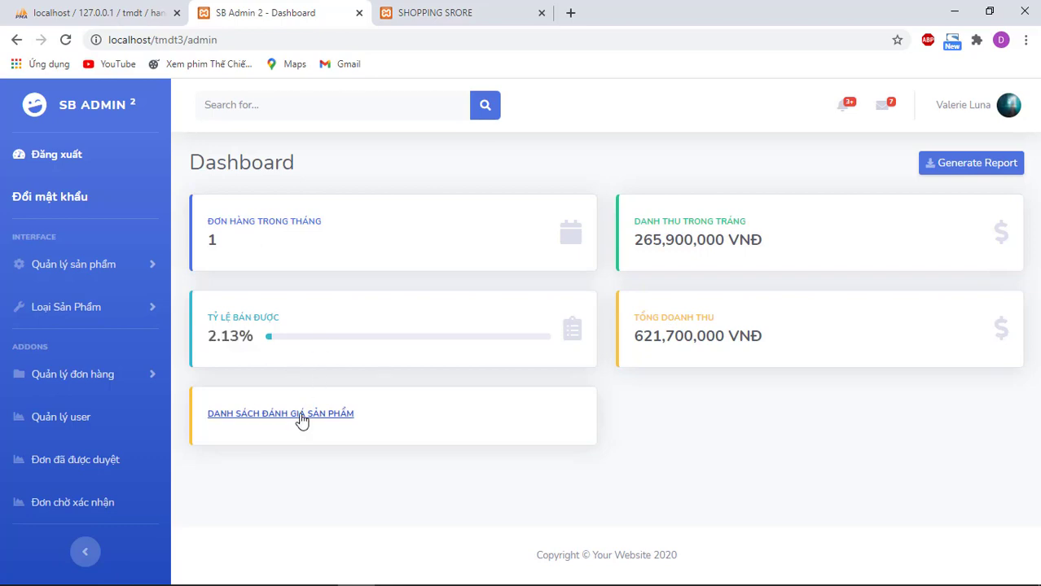
click(302, 421)
click(688, 401)
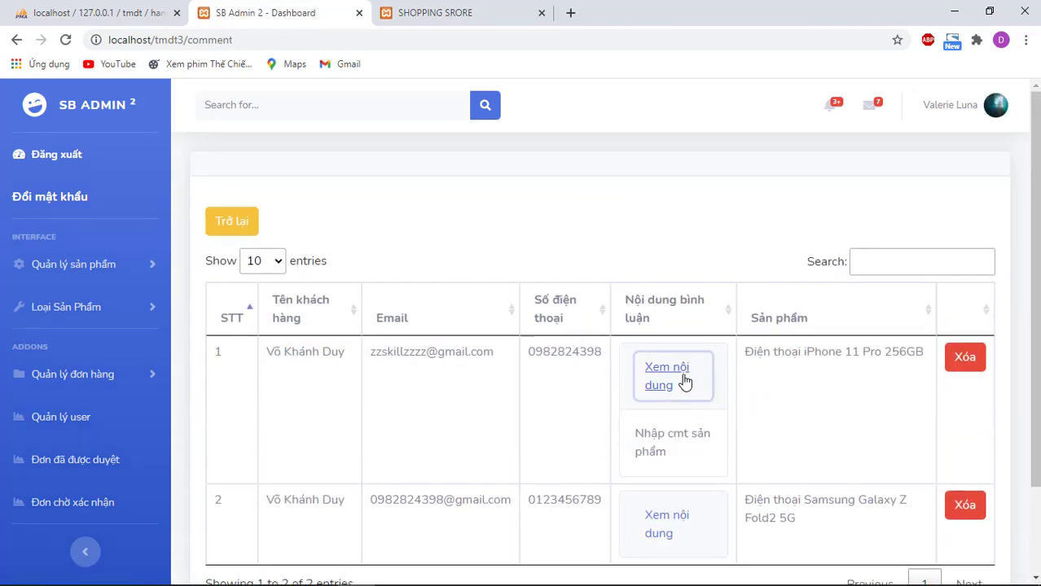
click(681, 380)
scroll(952, 362, down, 1)
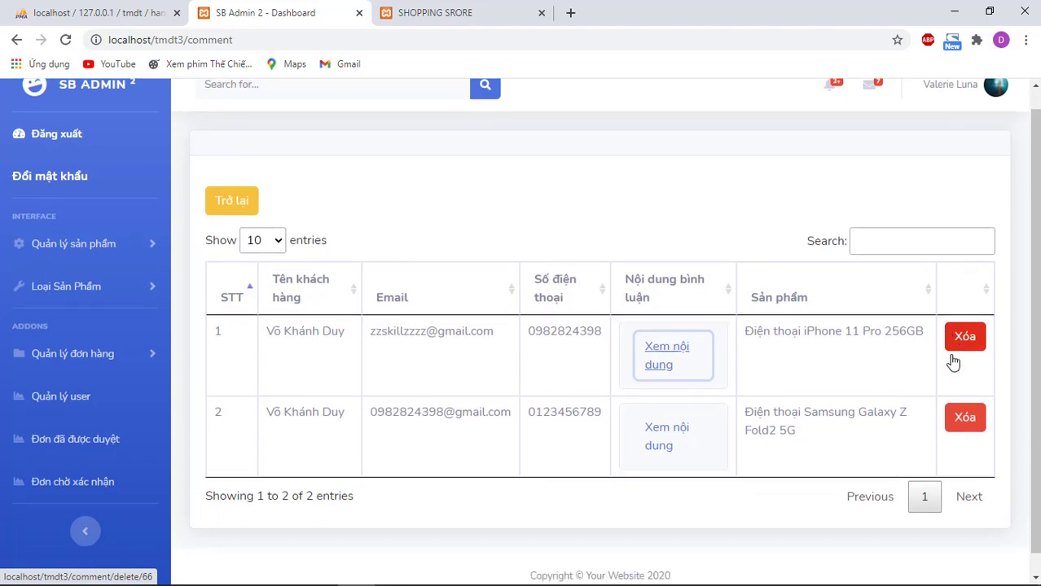
click(966, 396)
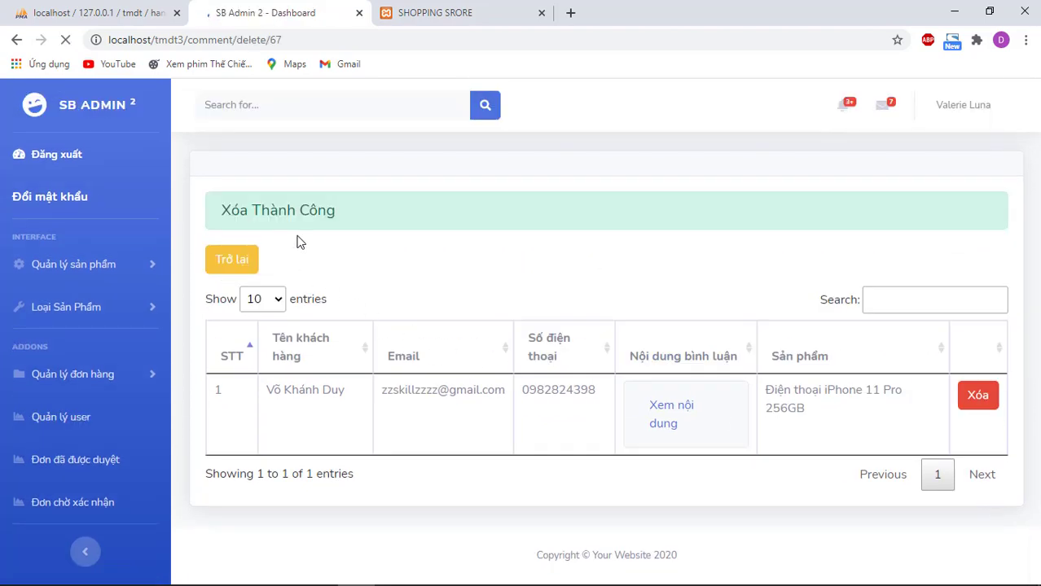
drag(334, 208, 199, 217)
click(407, 213)
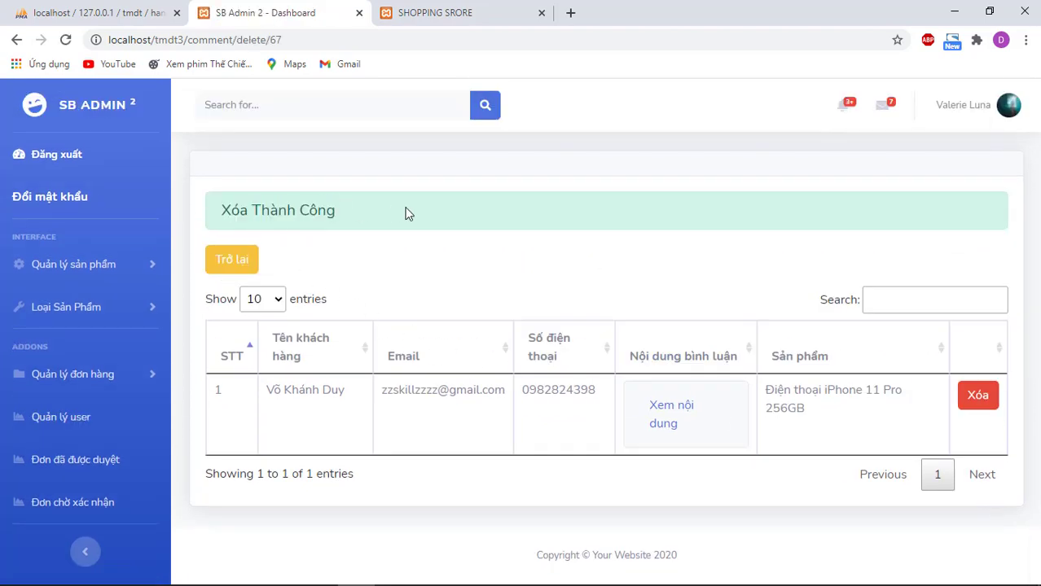
Step: Open Quản lý sản phẩm > Danh sách sản phẩm
click(78, 262)
click(85, 305)
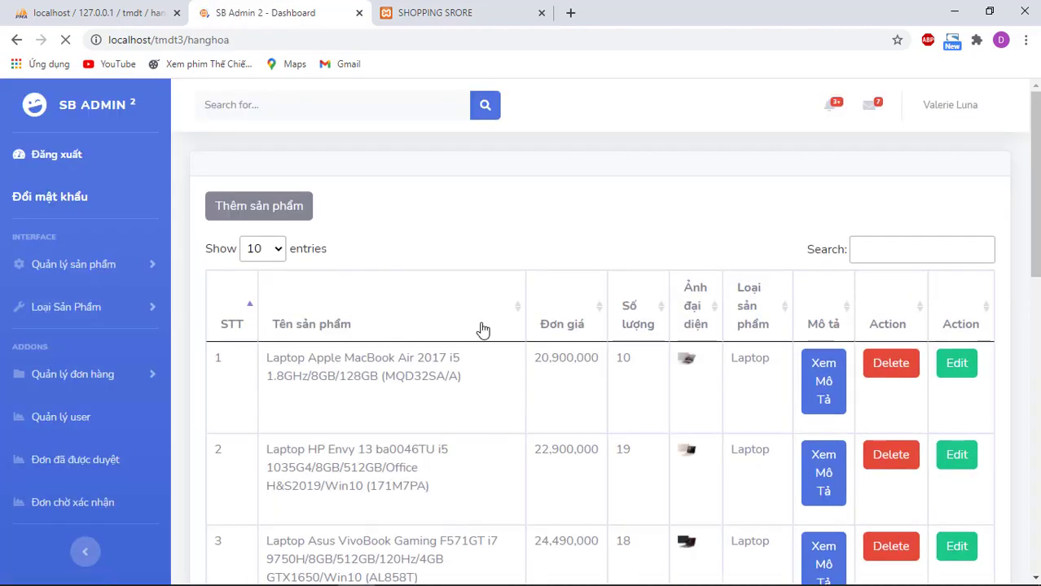
scroll(483, 329, down, 2)
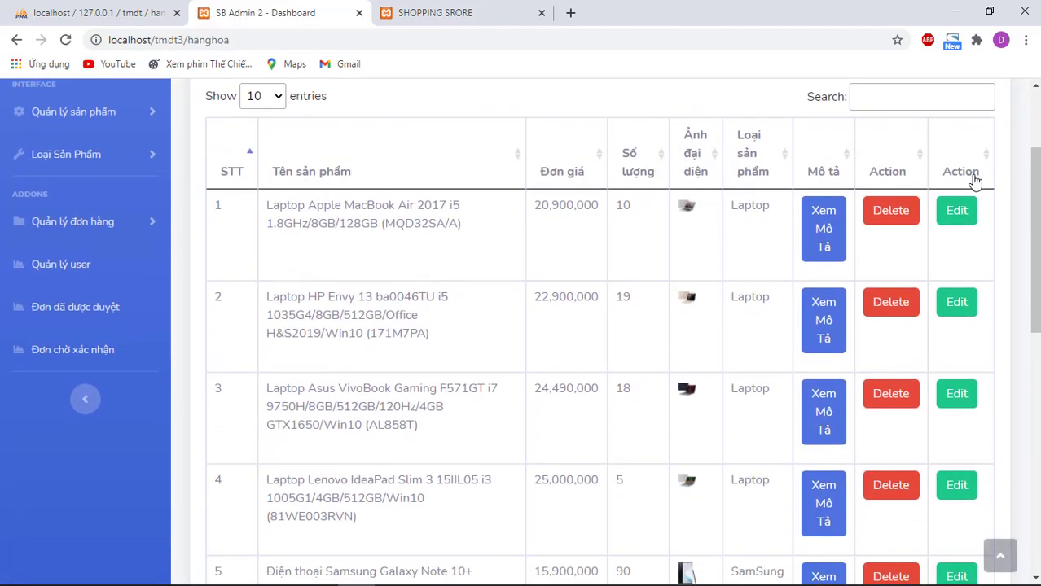
Step: Browse to page 2 of the product list and open the add-product form
scroll(738, 246, down, 5)
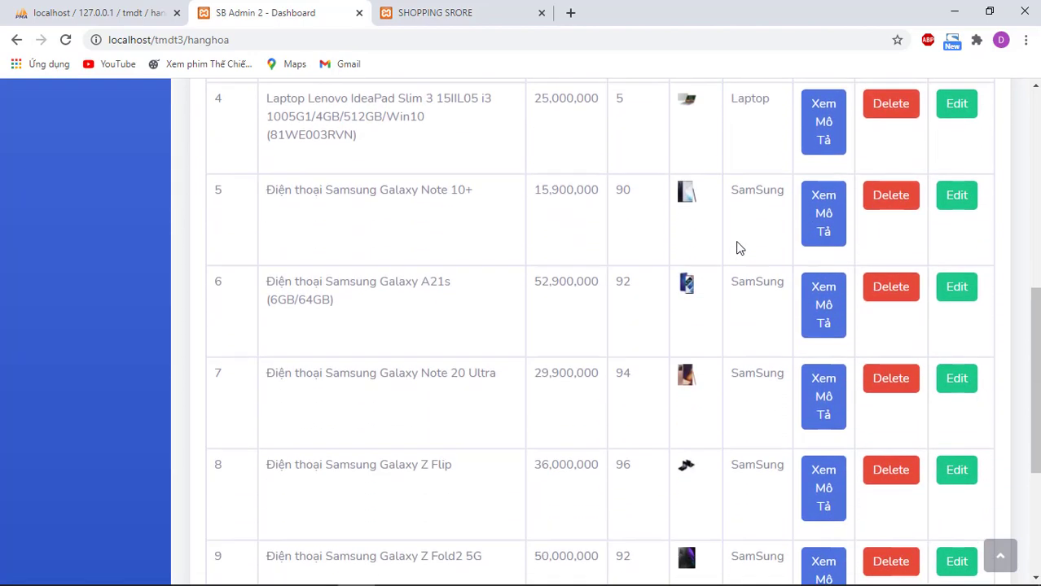
scroll(738, 247, down, 4)
click(924, 477)
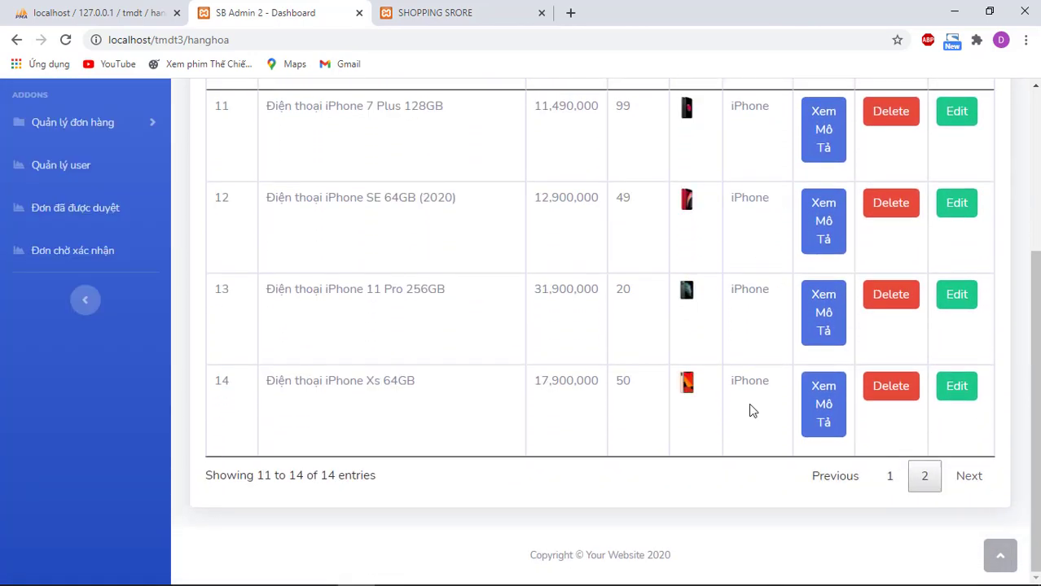
scroll(671, 368, up, 3)
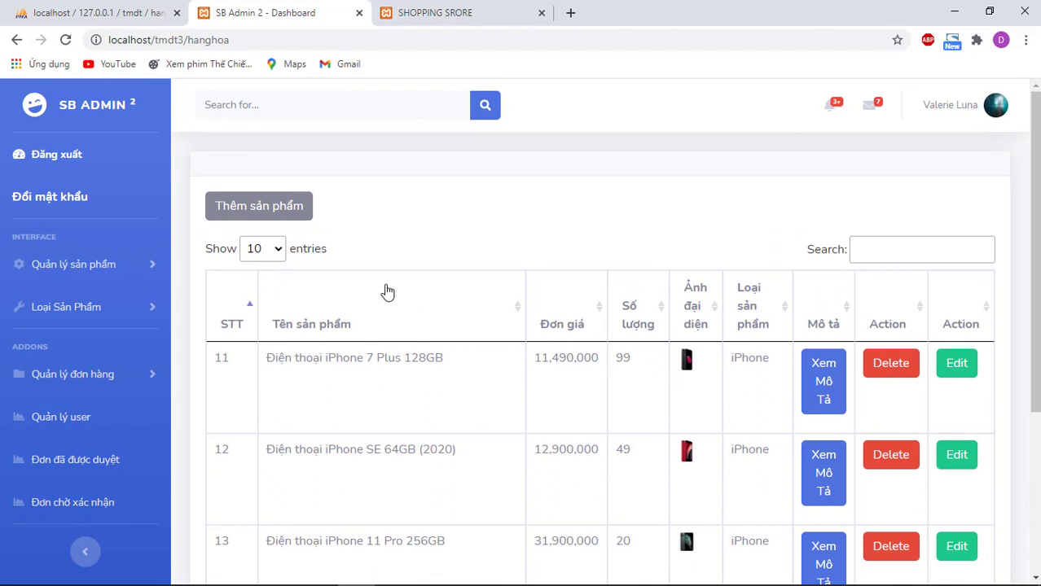
click(297, 210)
Step: Enter the name Điện thoại OPPO A93 from the notes and choose category SamSung
key(alt+Tab)
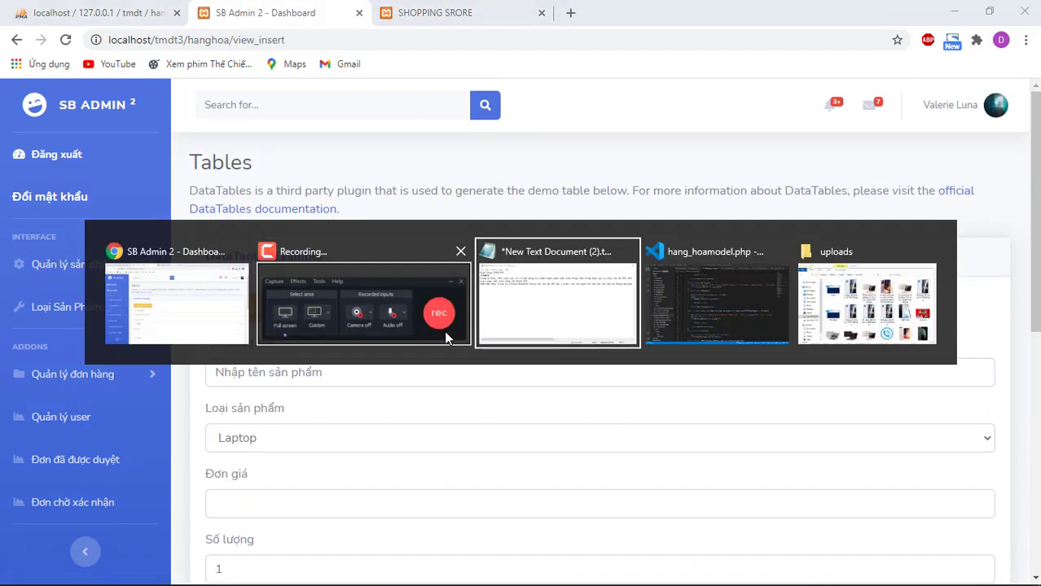
drag(394, 120, 318, 130)
click(392, 115)
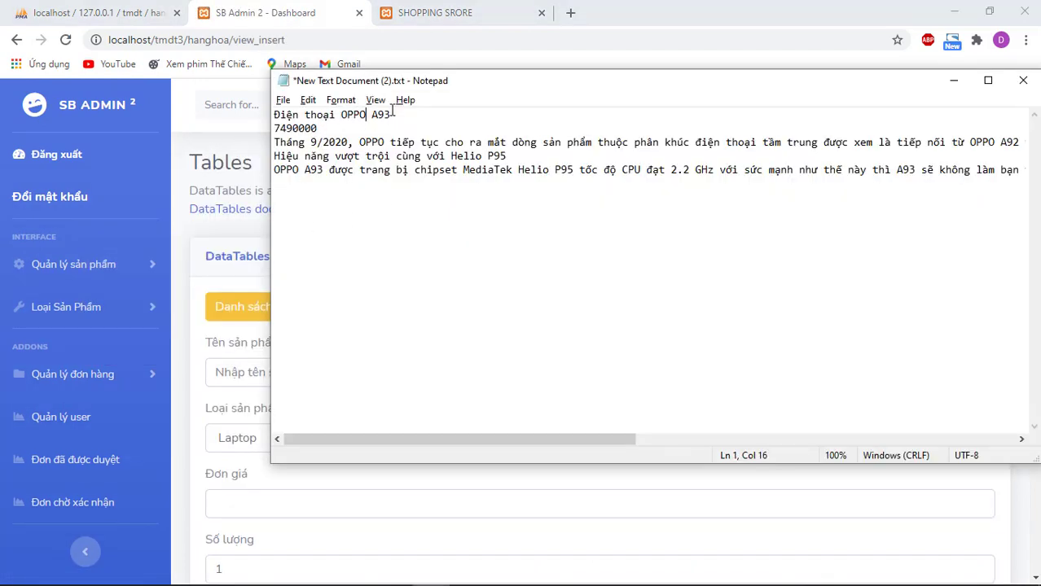
drag(392, 114, 225, 120)
key(ctrl+c)
click(243, 375)
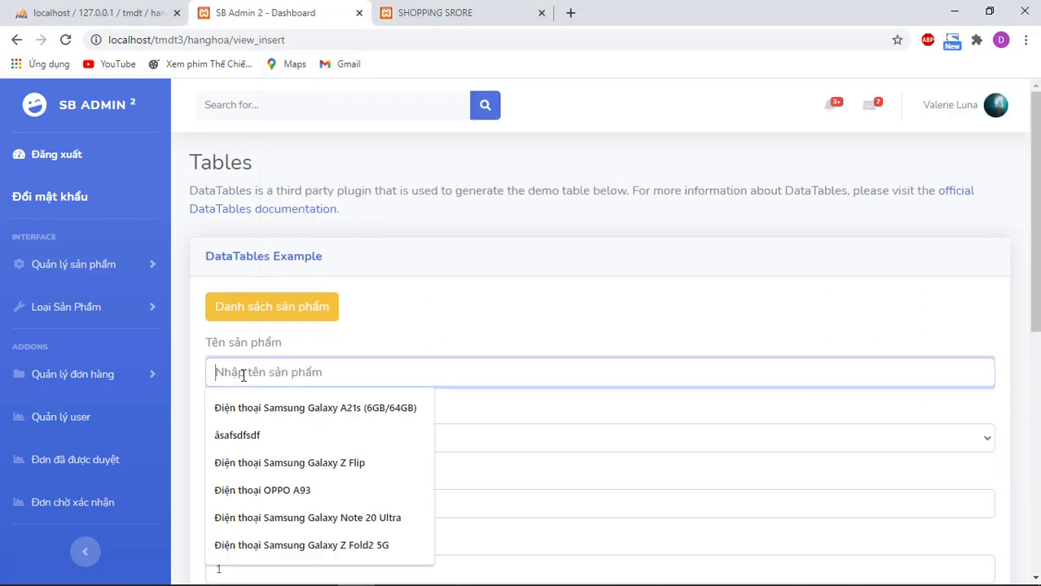
key(ctrl+v)
click(281, 440)
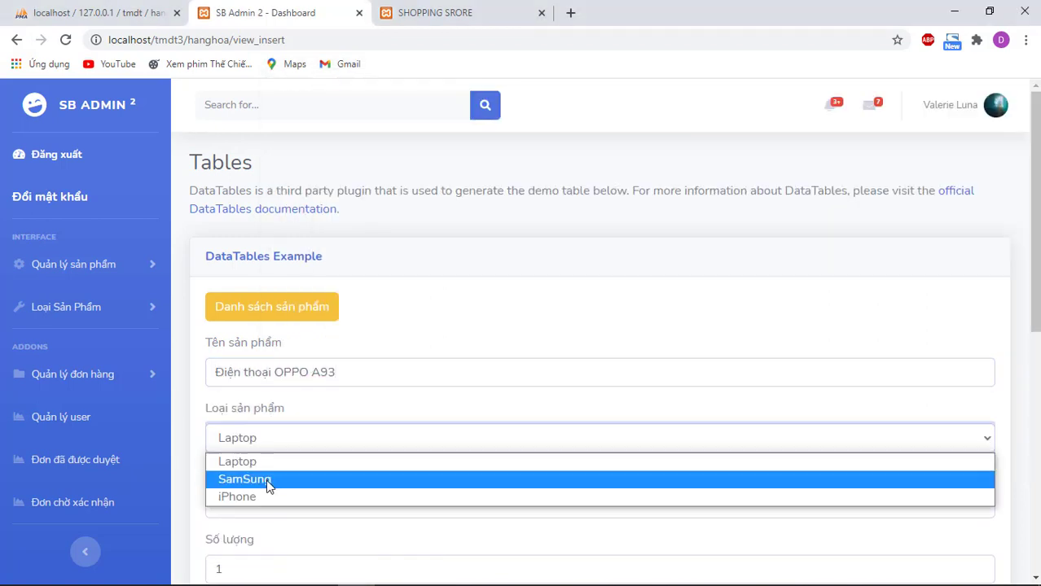
click(272, 482)
Step: Copy the price 7490000 from the notes into the Đơn giá field
key(alt+Tab)
click(329, 128)
click(275, 142)
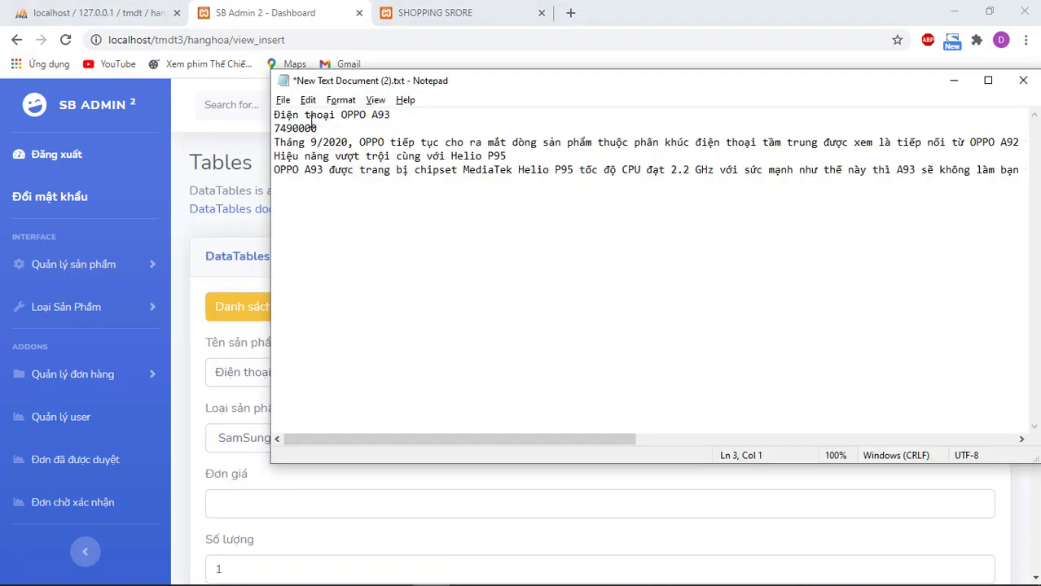
drag(322, 127, 278, 127)
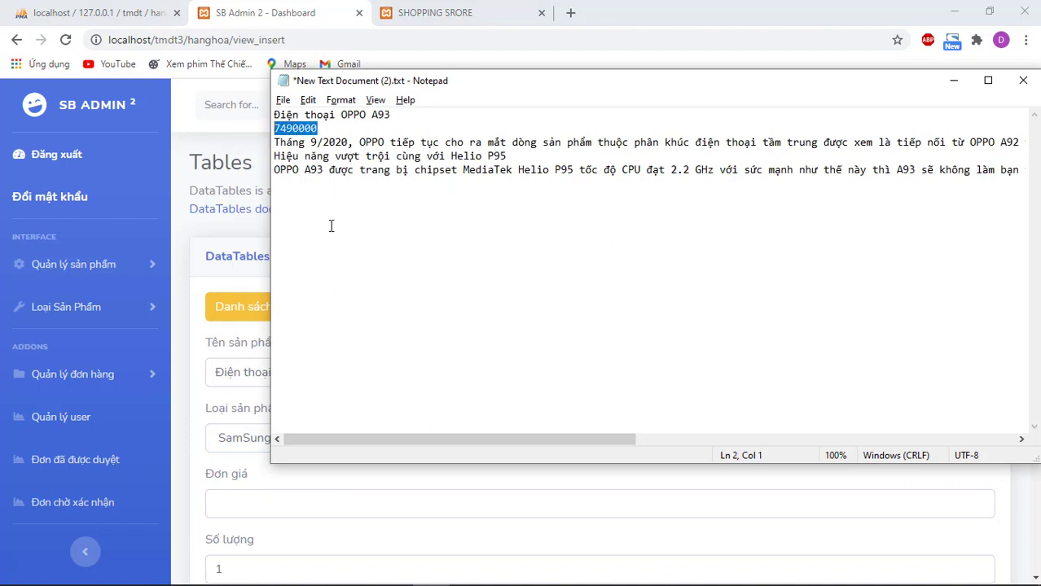
click(216, 495)
text(7490000)
scroll(344, 410, down, 2)
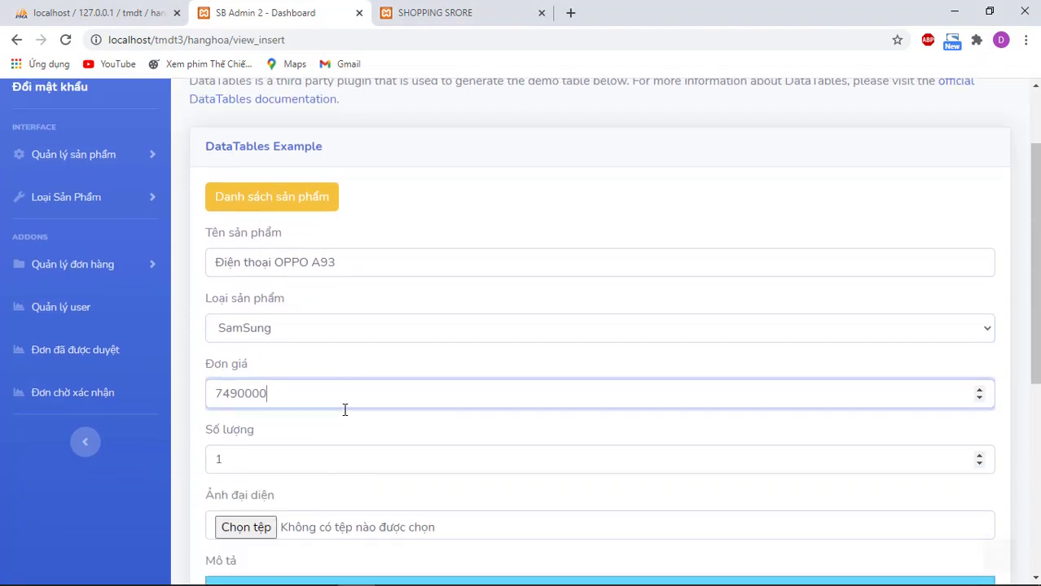
Step: Inspect the product name field's markup in DevTools, then close DevTools
double_click(340, 219)
right_click(340, 219)
click(379, 351)
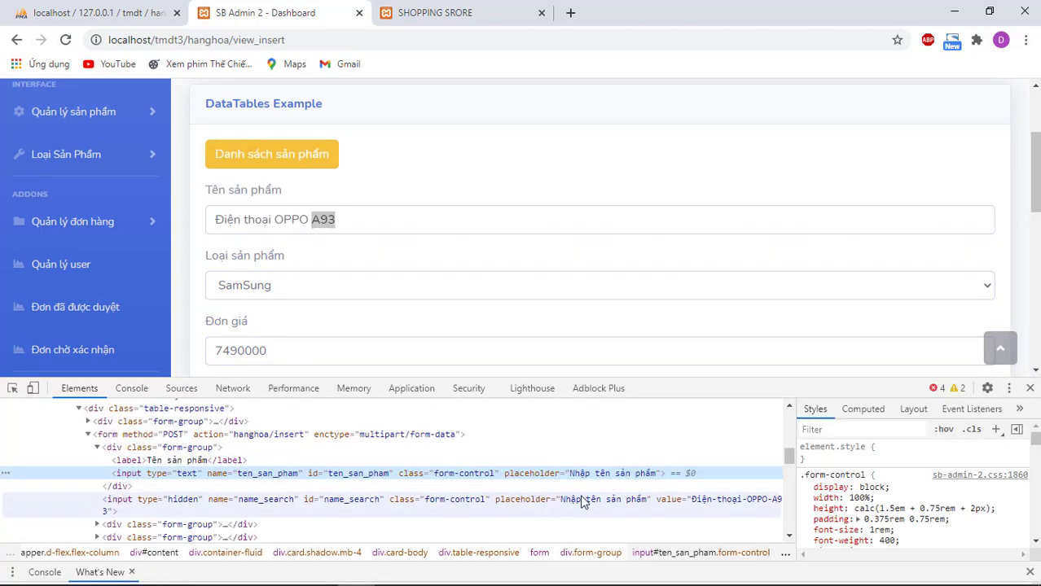
click(749, 504)
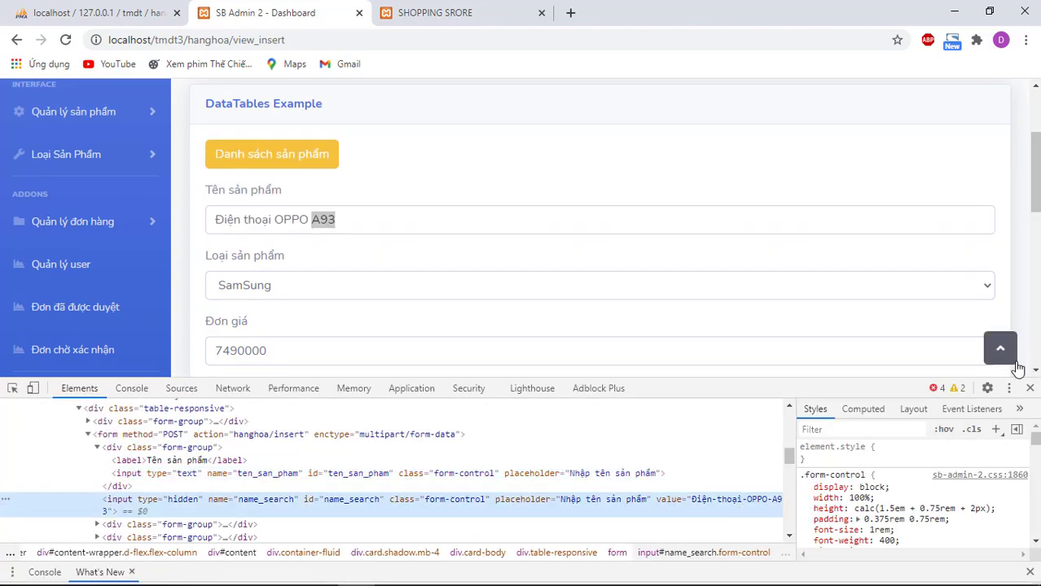
click(1030, 388)
Step: Set quantity to 122 and attach oppo-a93-trang-14-600x600.jpg as the product photo
scroll(219, 336, down, 1)
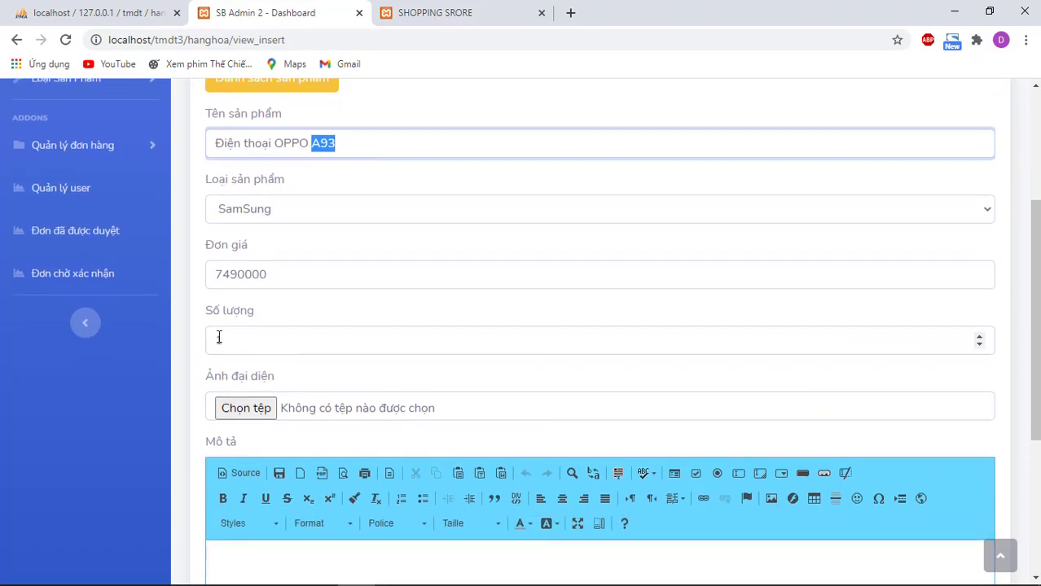
click(327, 340)
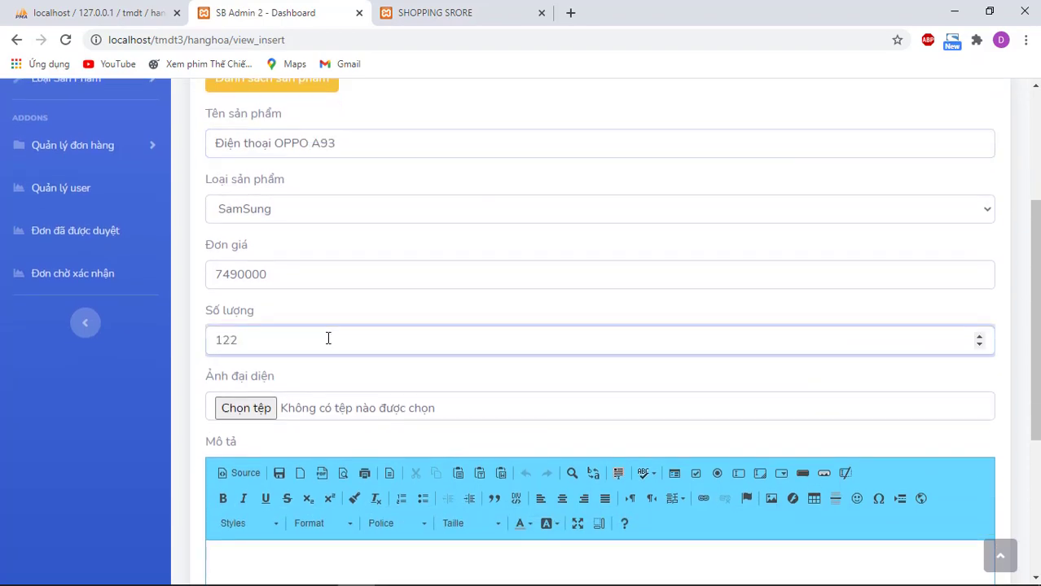
scroll(328, 338, down, 3)
click(245, 254)
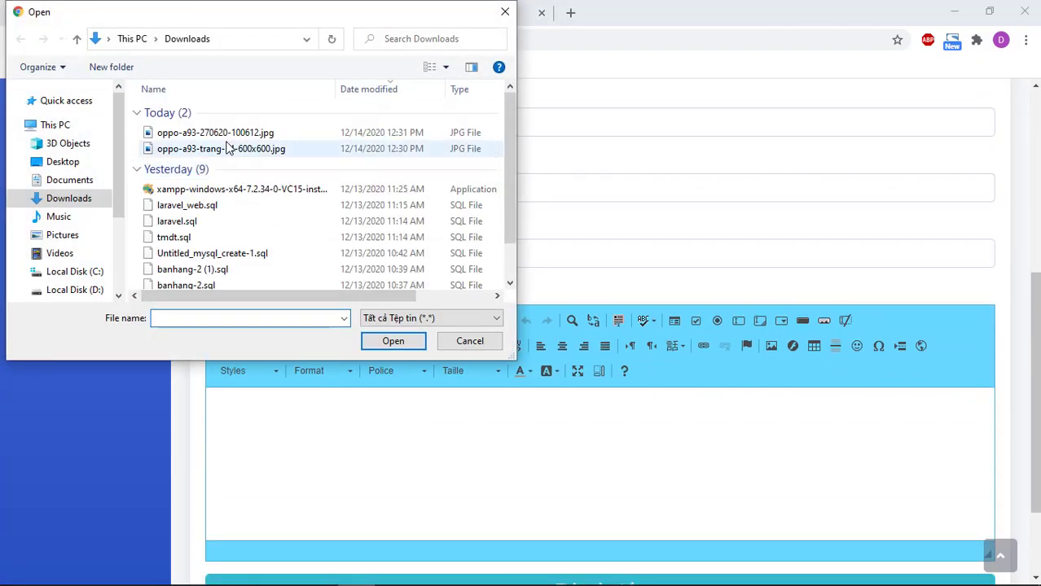
double_click(230, 150)
Step: Maximize the product description editor to full page
scroll(489, 342, down, 1)
click(441, 354)
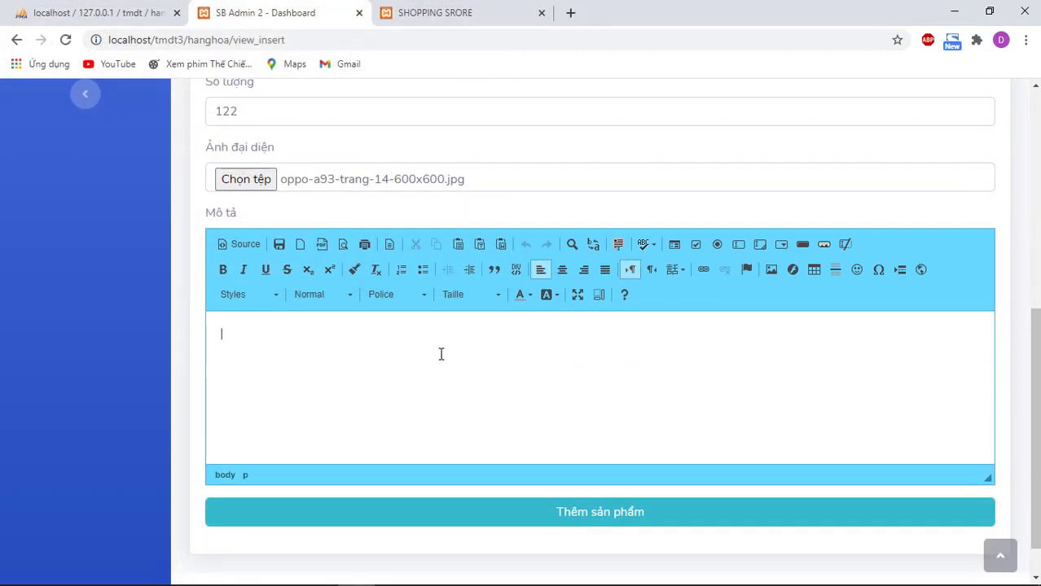
click(578, 294)
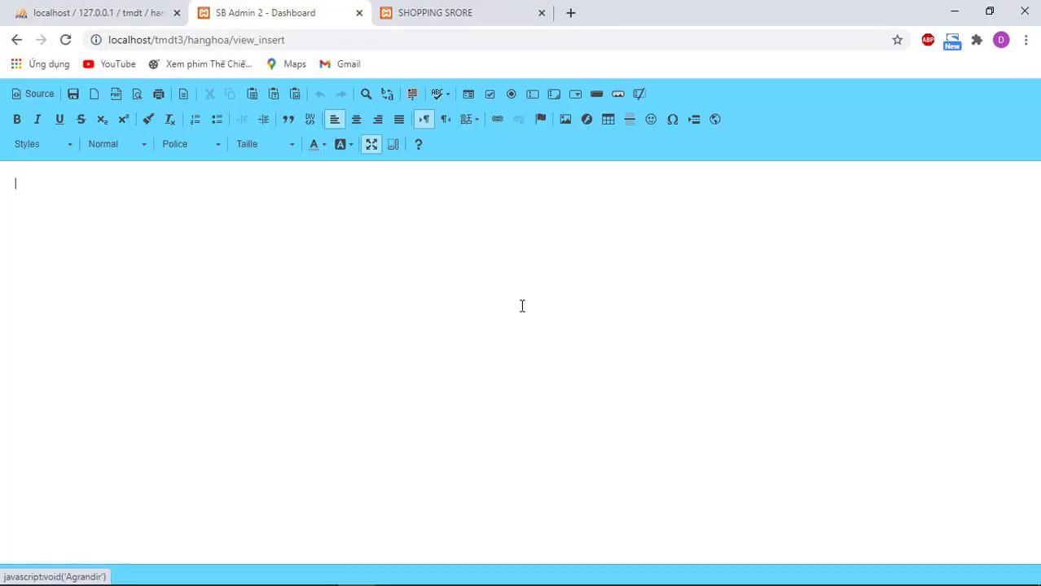
key(alt+Tab)
key(alt+Tab)
key(alt+Tab)
key(alt+Tab)
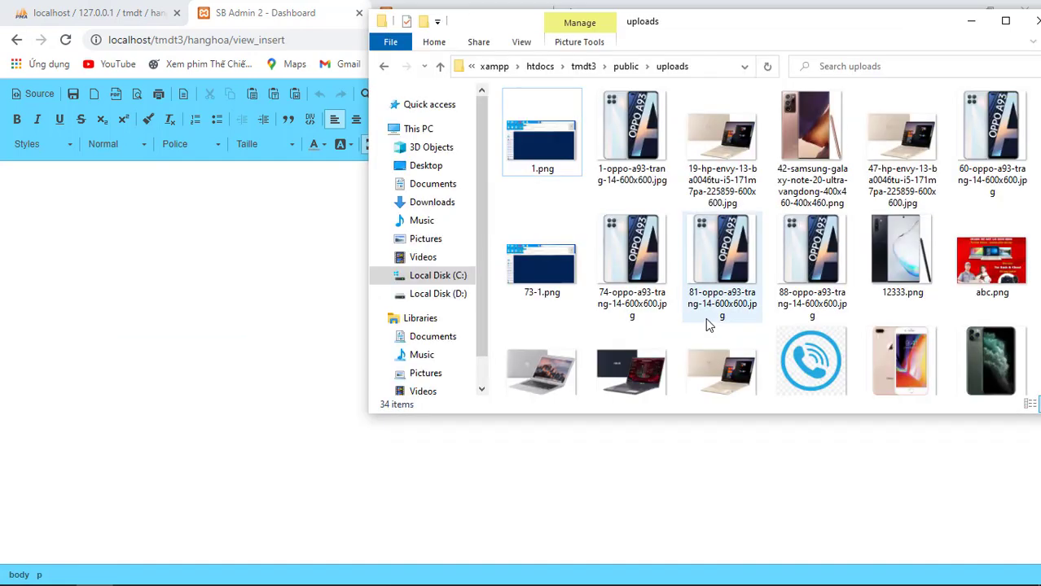
Step: Delete the oppo-a93-trang-14-600x600.jpg copy from the uploads folder
scroll(709, 322, down, 8)
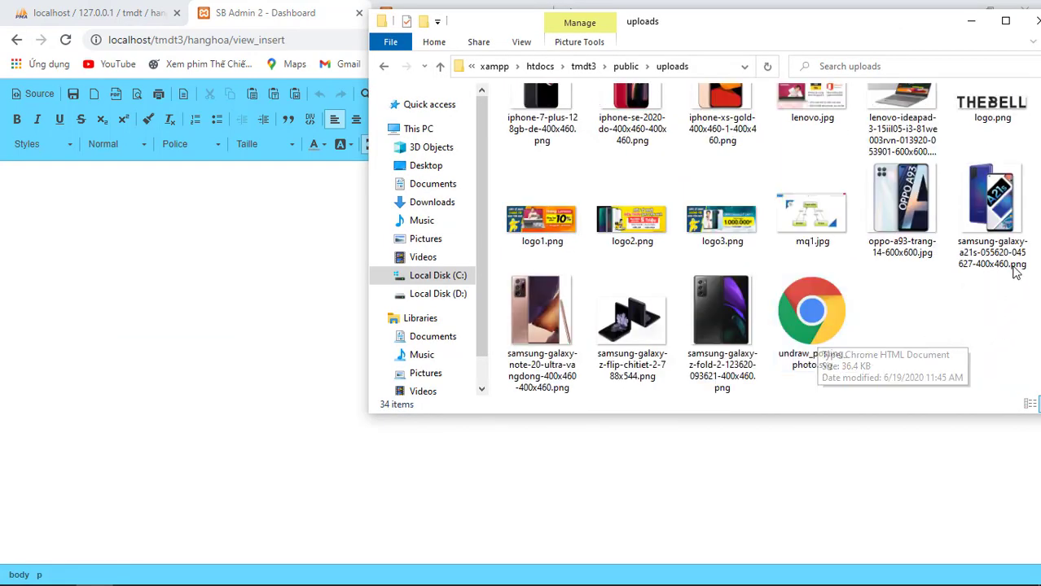
click(1014, 271)
click(931, 252)
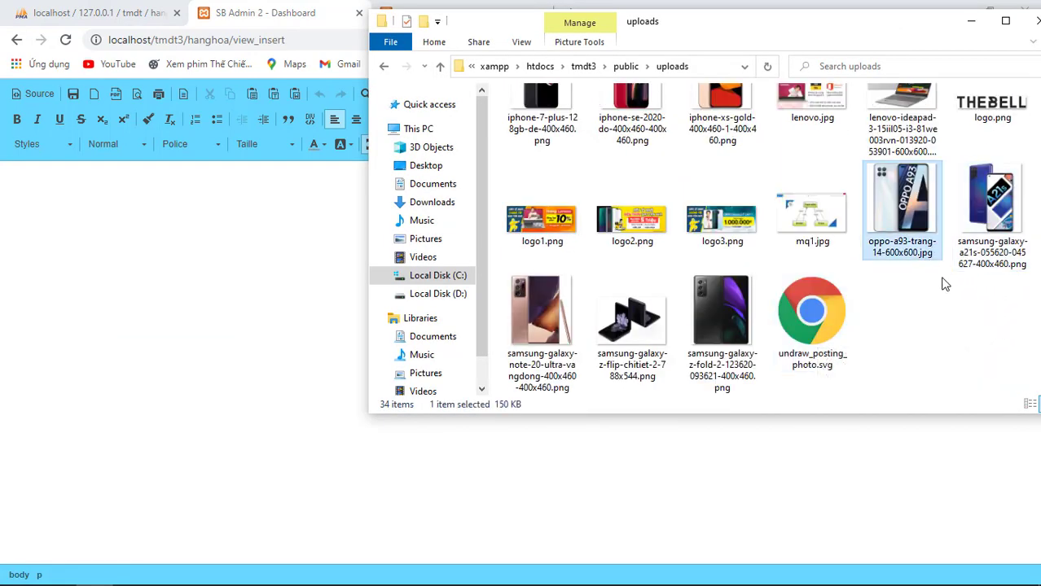
key(Delete)
Step: Delete the numbered OPPO A93 image duplicates, including 74-oppo and the 60-oppo file
scroll(923, 327, up, 5)
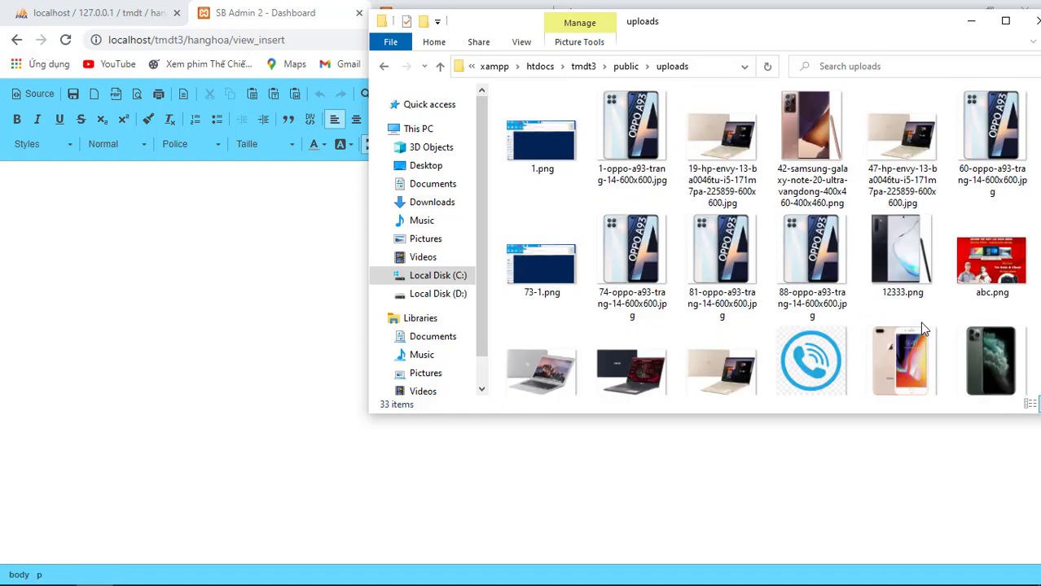
click(664, 269)
ctrl+click(648, 185)
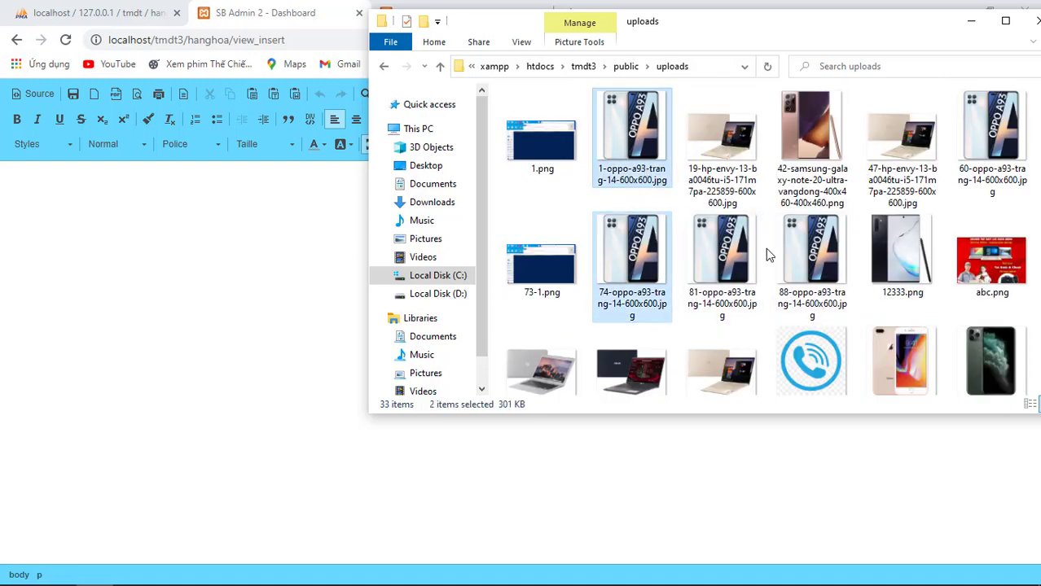
ctrl+click(724, 253)
ctrl+click(823, 268)
key(Delete)
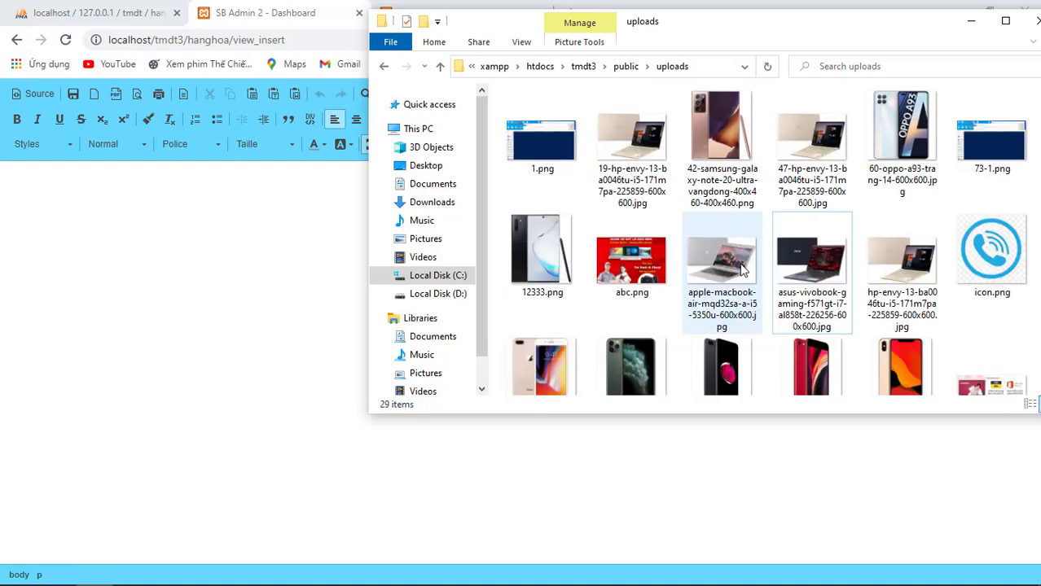
click(923, 181)
key(Delete)
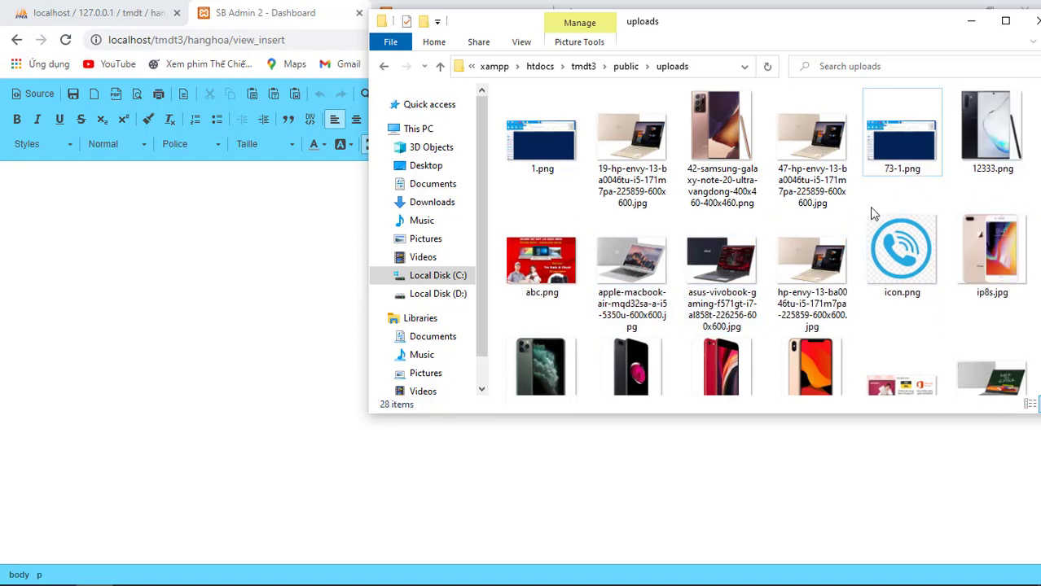
Step: Return to the empty full-page description editor in Chrome
scroll(829, 272, down, 3)
scroll(817, 313, up, 2)
scroll(817, 314, up, 1)
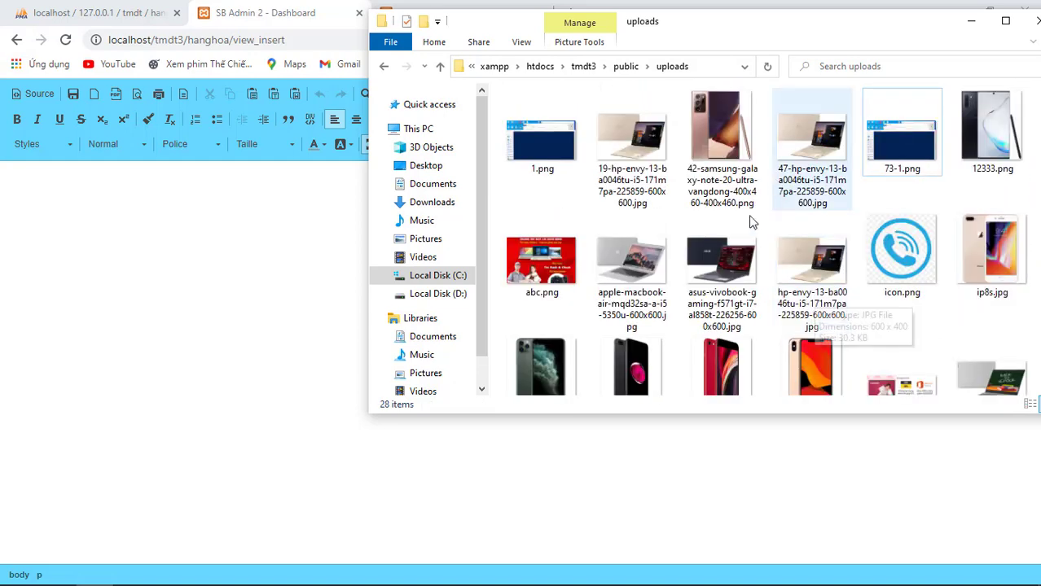
click(309, 278)
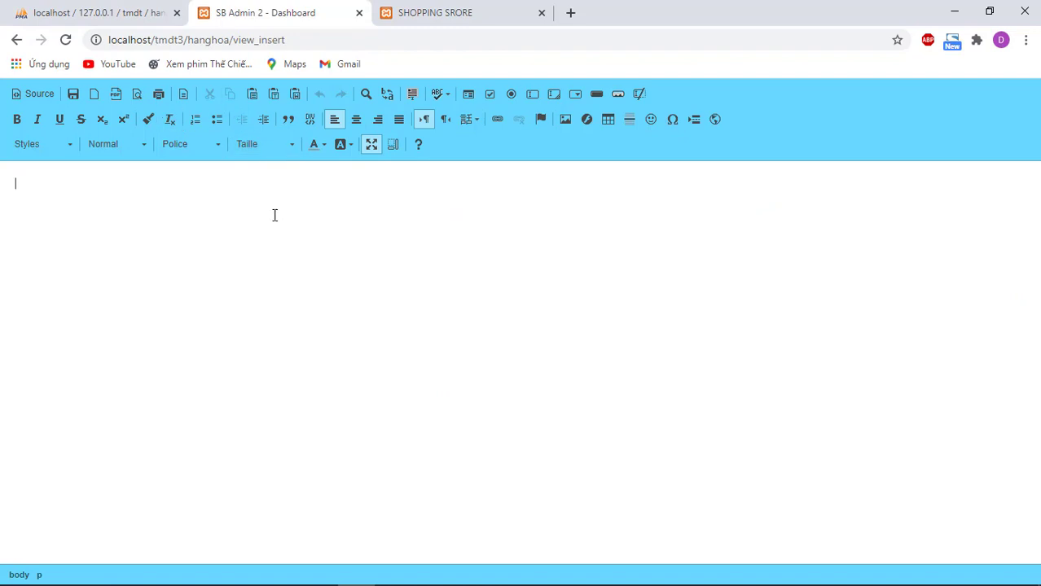
Step: Paste the OPPO A93 description lines from Notepad into the editor and center the next line
key(alt+Tab+Tab)
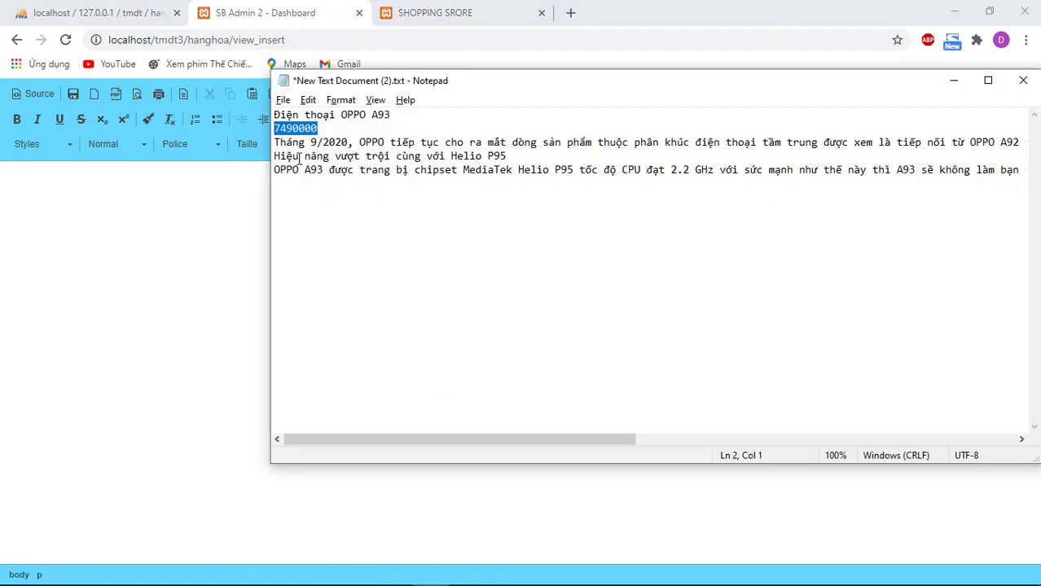
drag(277, 145, 1033, 180)
key(ctrl+c)
click(197, 220)
key(ctrl+v)
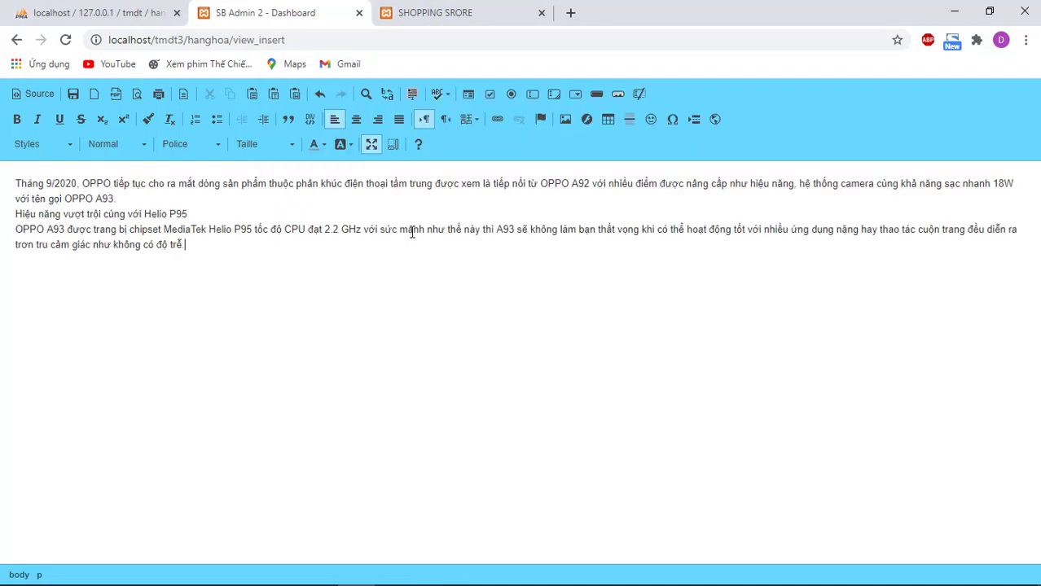
click(356, 119)
Step: Upload oppo-a93-270620-100612.jpg and insert it into the description
click(565, 120)
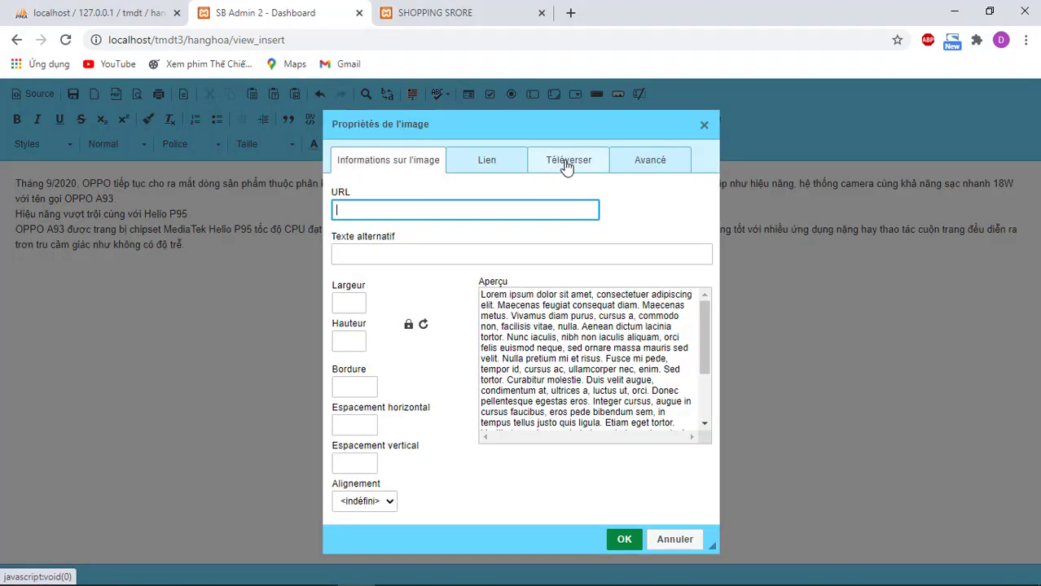
click(566, 165)
click(350, 238)
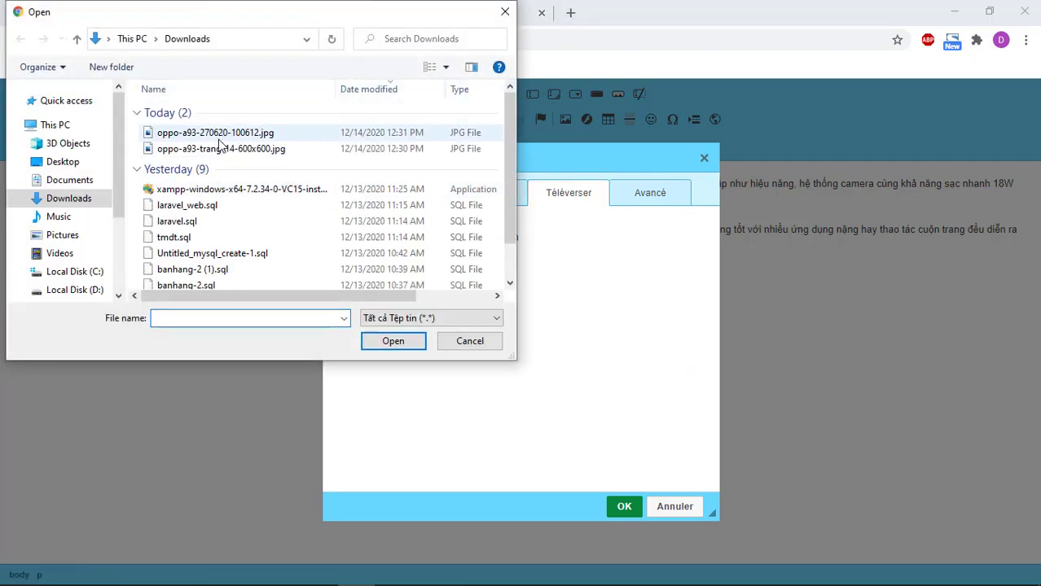
double_click(216, 133)
click(404, 267)
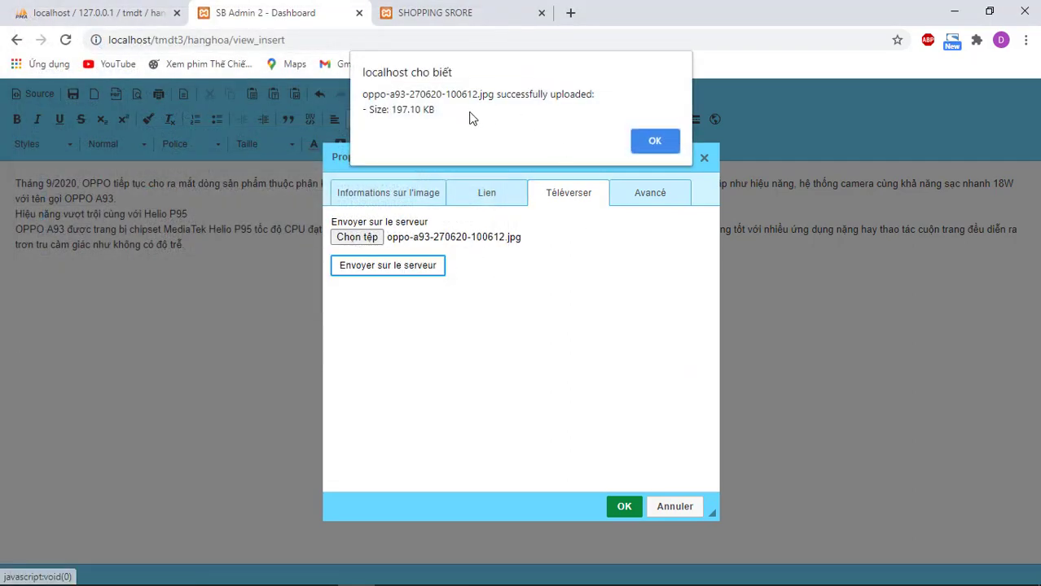
click(665, 141)
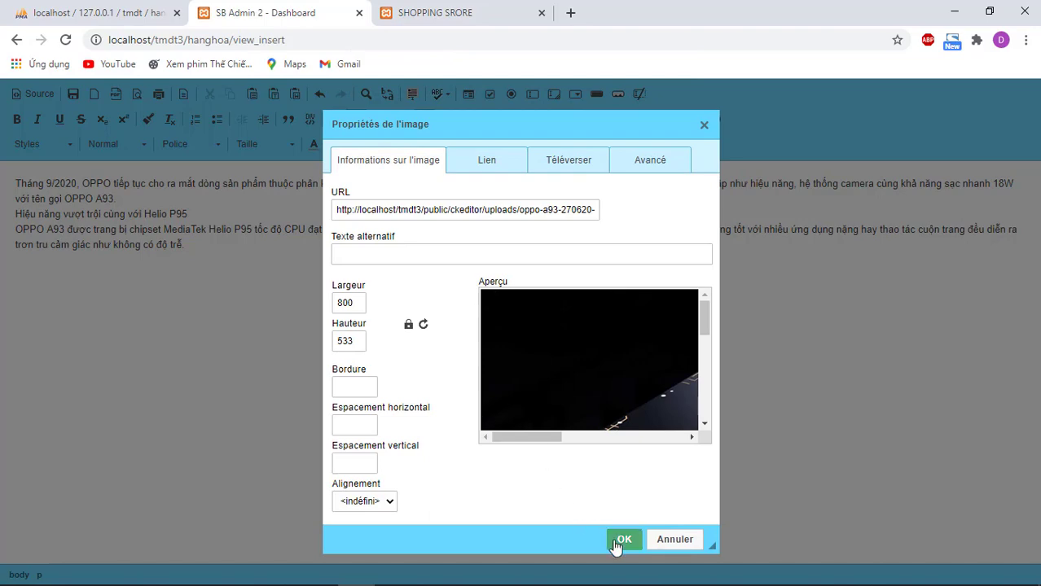
click(623, 507)
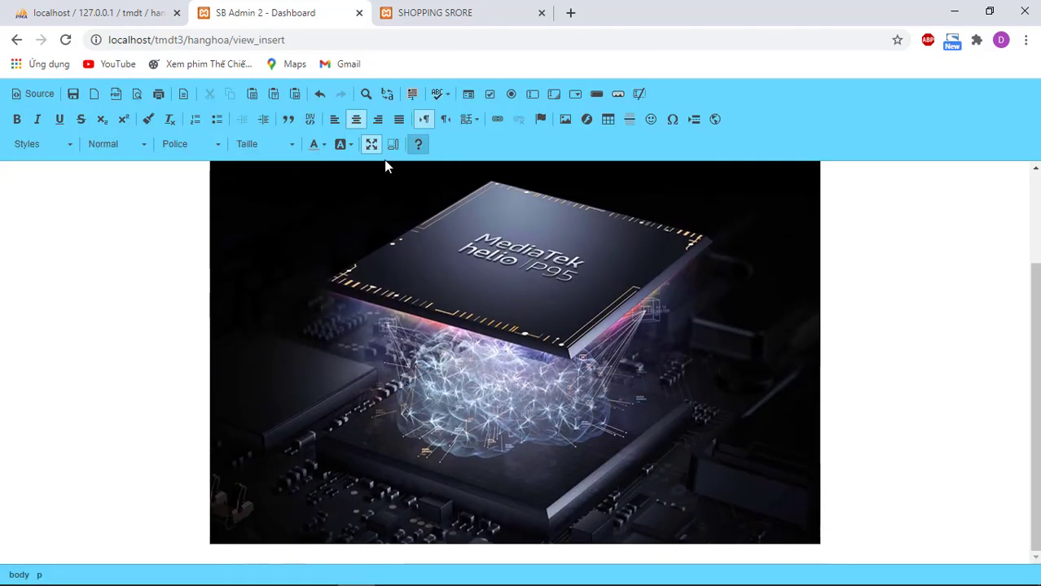
Step: Leave full-screen editing and submit the new OPPO A93 product with Thêm sản phẩm
click(372, 145)
scroll(309, 324, up, 8)
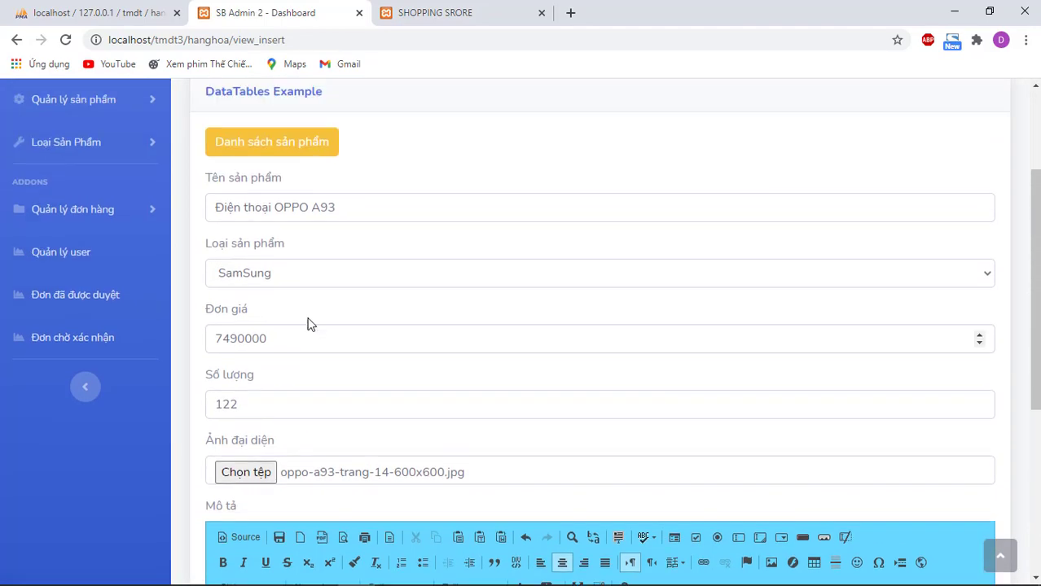
scroll(309, 324, up, 1)
scroll(312, 255, down, 10)
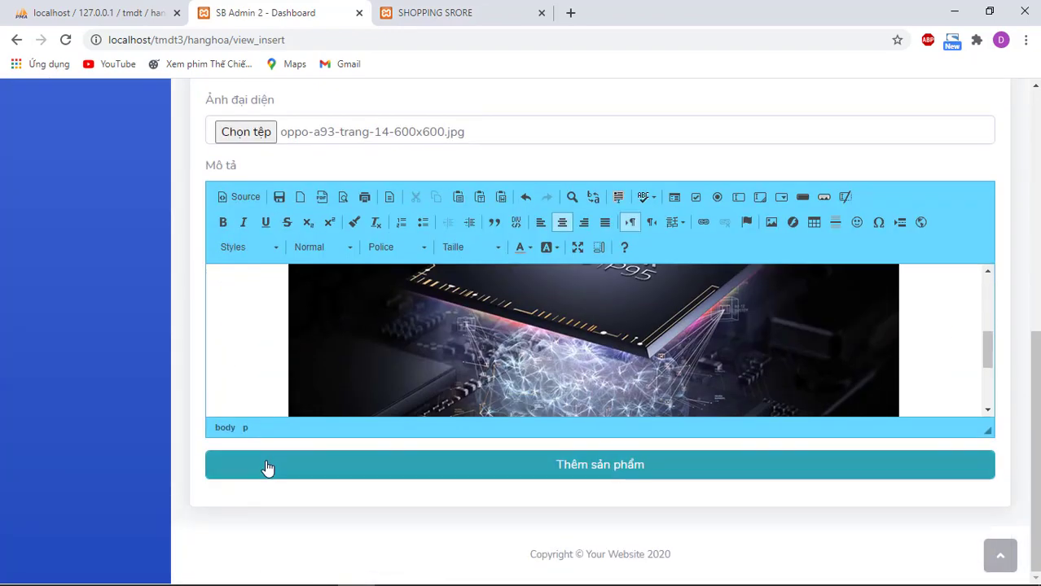
click(267, 465)
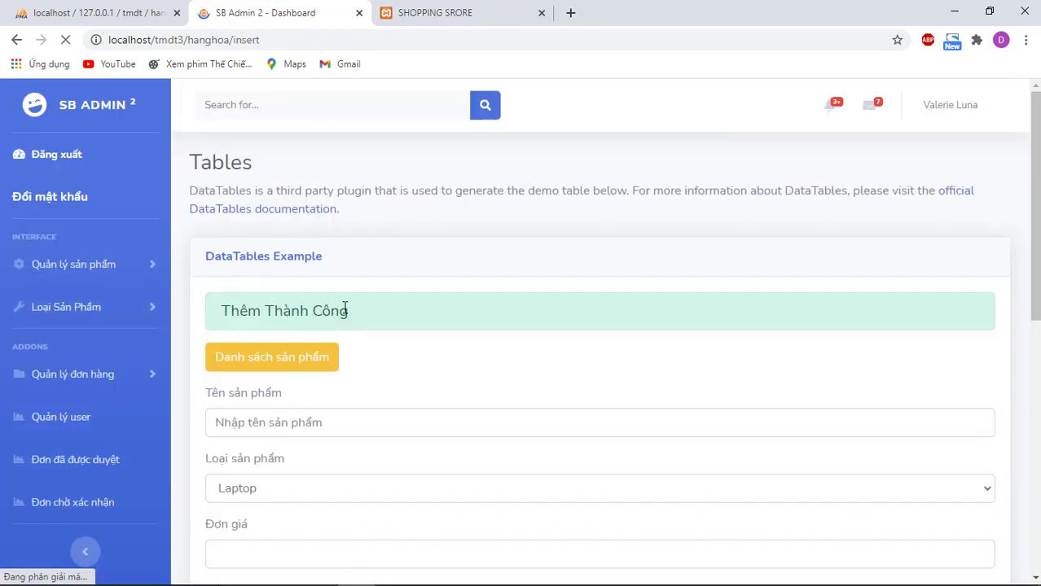
Step: Check the Thêm Thành Công confirmation, then switch to the SHOPPING SRORE tab
drag(345, 310, 213, 312)
click(387, 315)
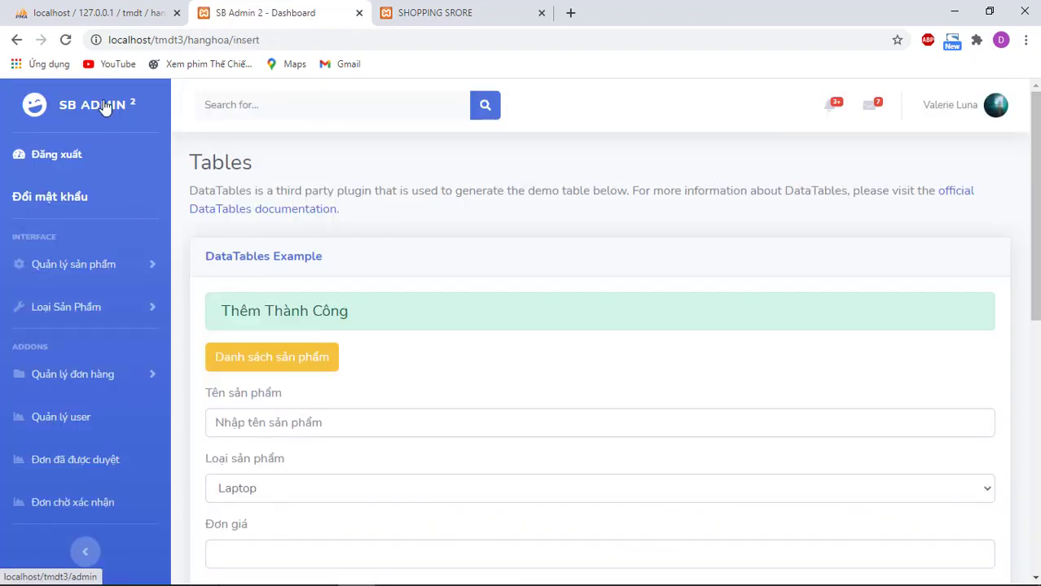
click(104, 108)
click(475, 10)
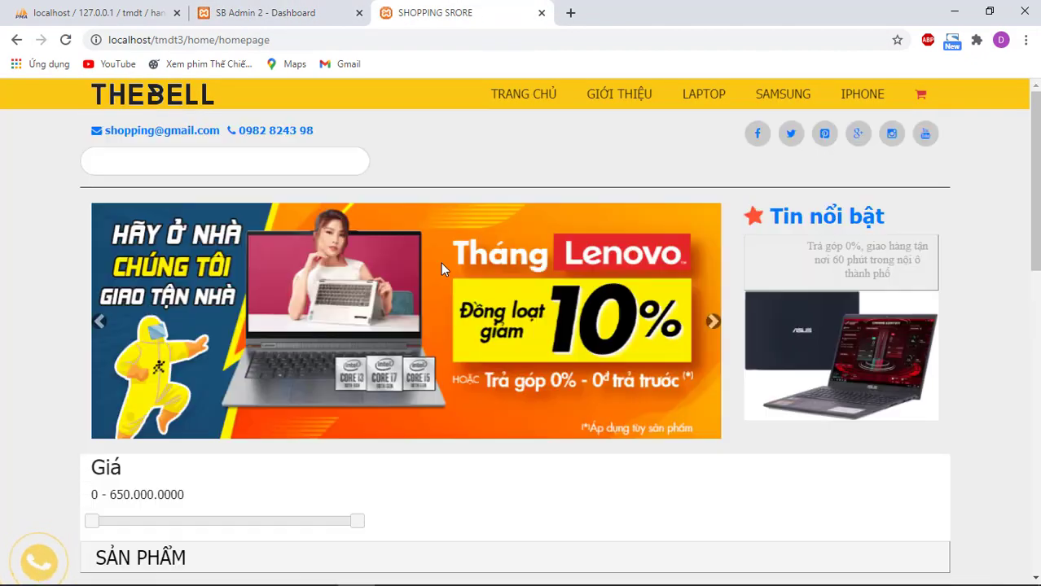
Step: Look up the newly uploaded OPPO A93 image in the uploads folder
key(alt+Tab)
click(440, 262)
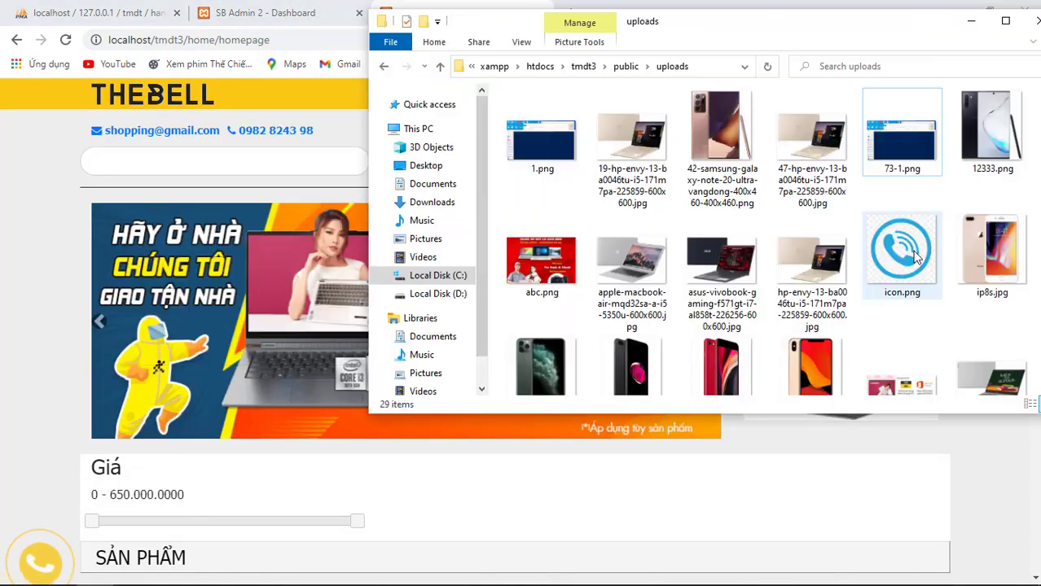
scroll(896, 245, down, 5)
click(1008, 256)
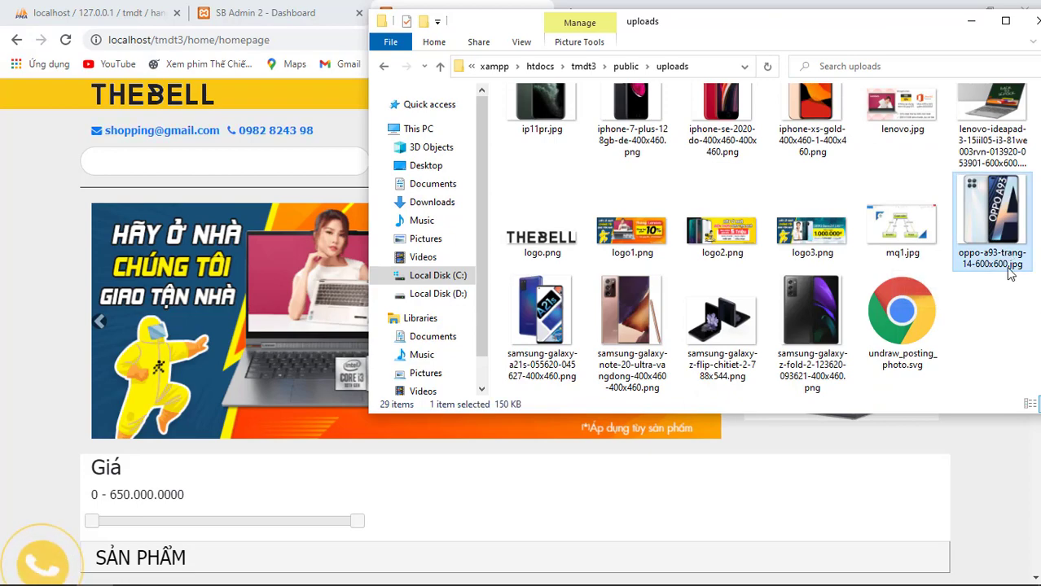
key(alt+Tab)
Step: Scroll the store's product listing and go to page 2
scroll(545, 323, down, 1)
scroll(545, 323, down, 3)
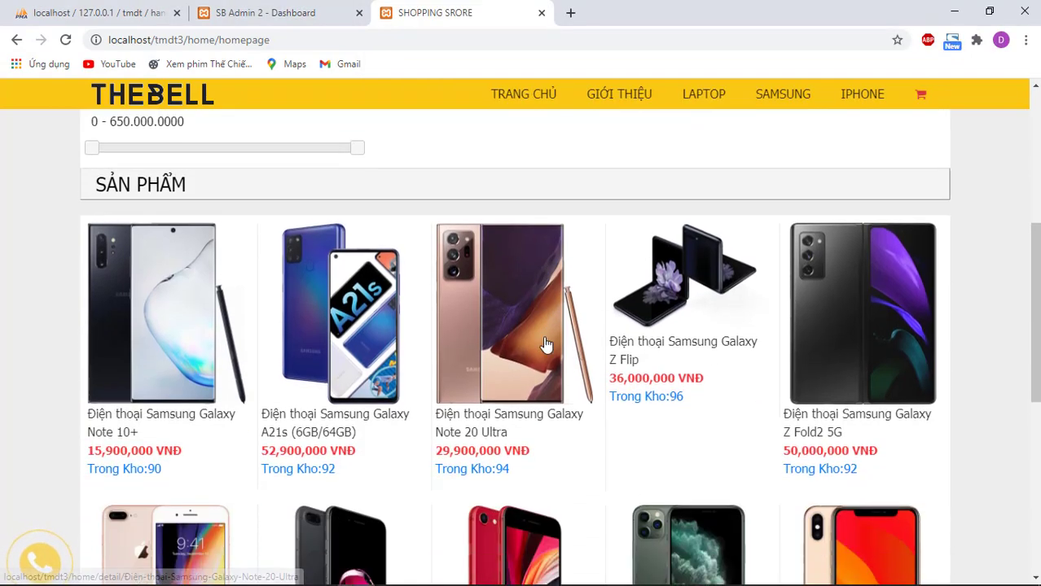
scroll(541, 342, down, 5)
click(527, 344)
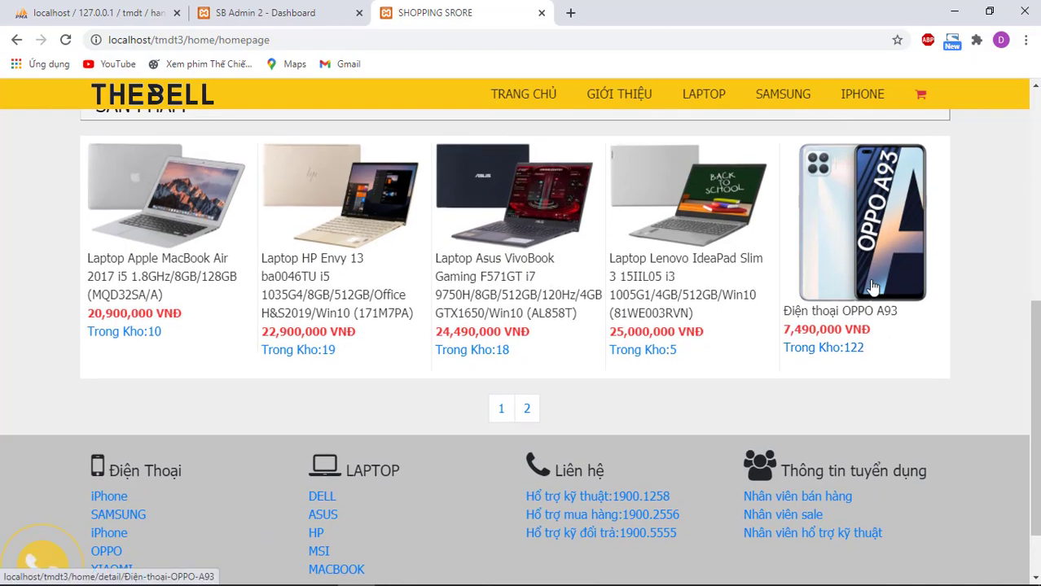
Step: Set the OPPO A93 quantity to 3 and buy it with Mua Ngay
scroll(462, 281, down, 7)
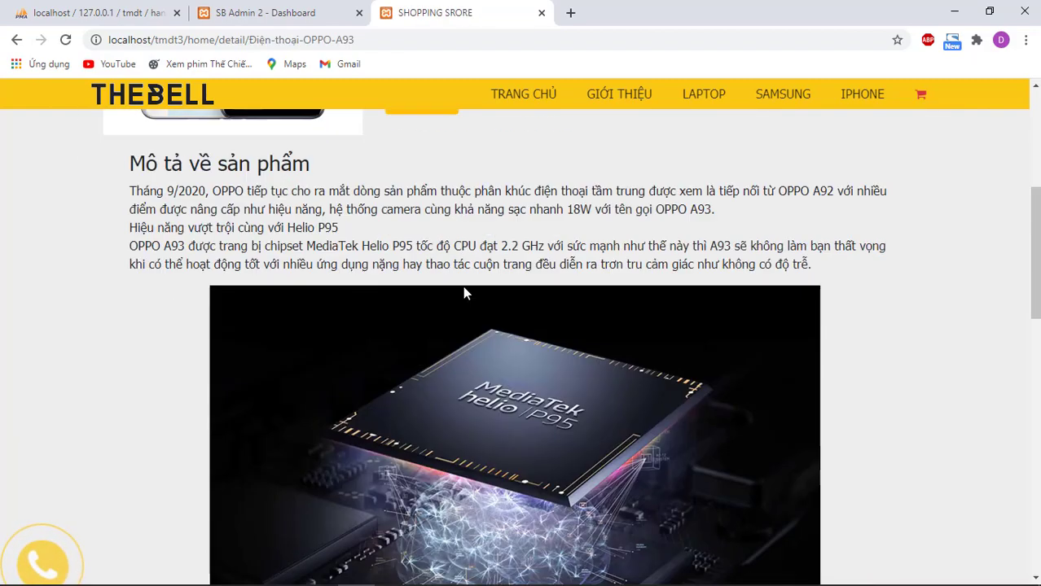
scroll(465, 296, up, 2)
scroll(465, 300, up, 3)
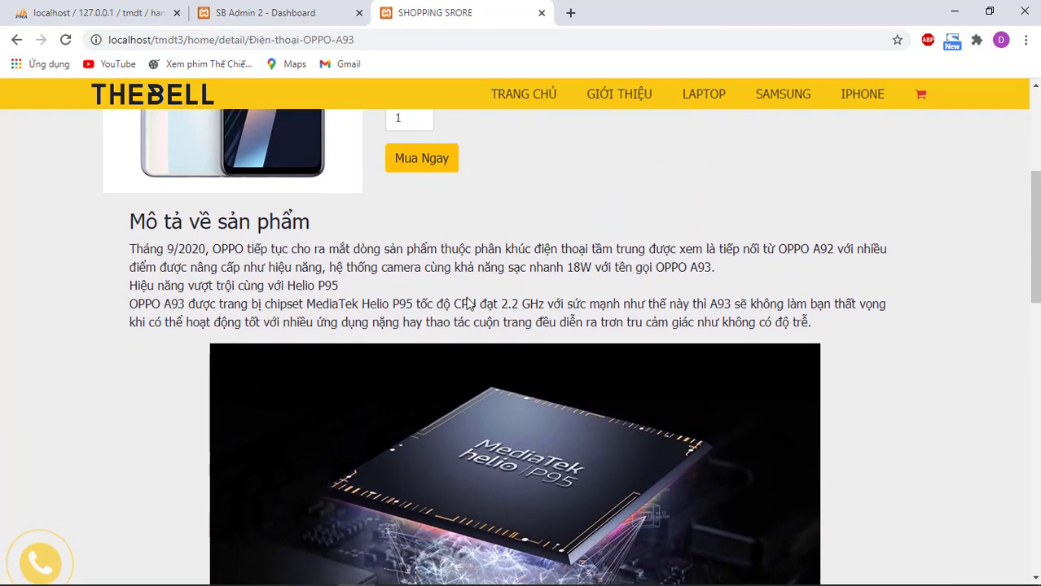
scroll(466, 319, up, 2)
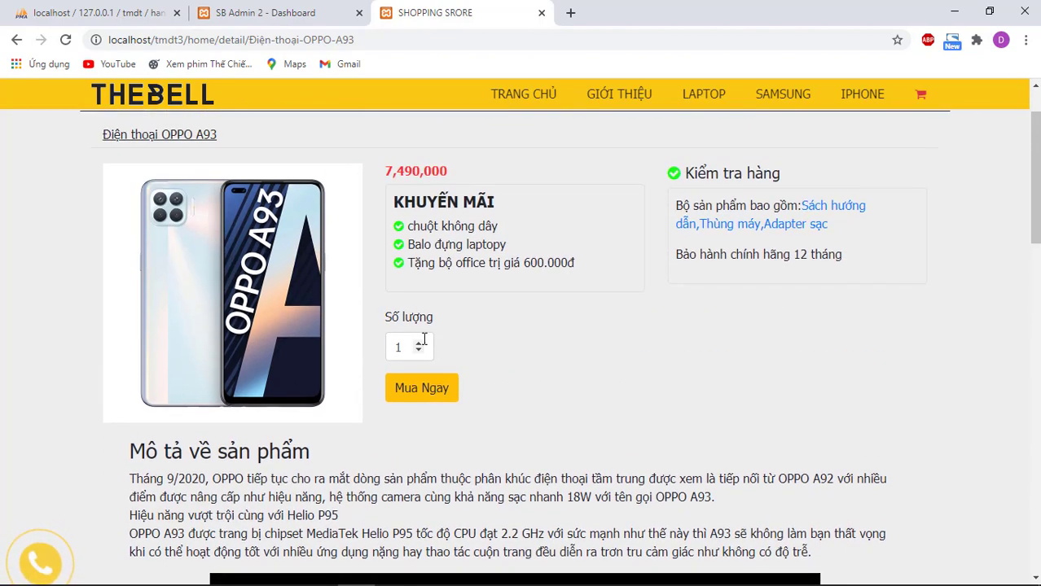
double_click(419, 343)
click(438, 388)
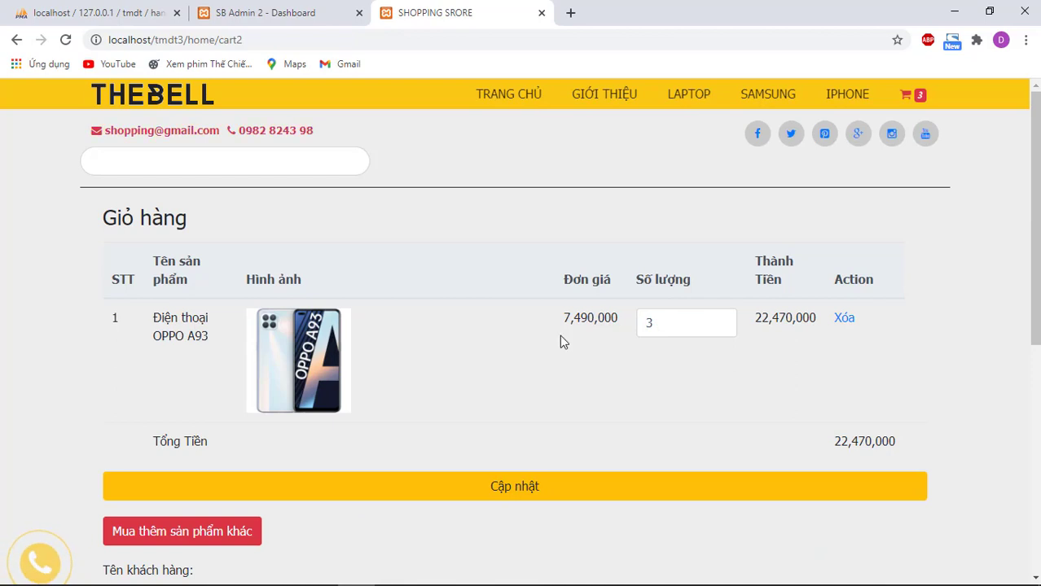
Step: Fill the customer's name, phone and address from saved entries and place the order
scroll(309, 376, down, 4)
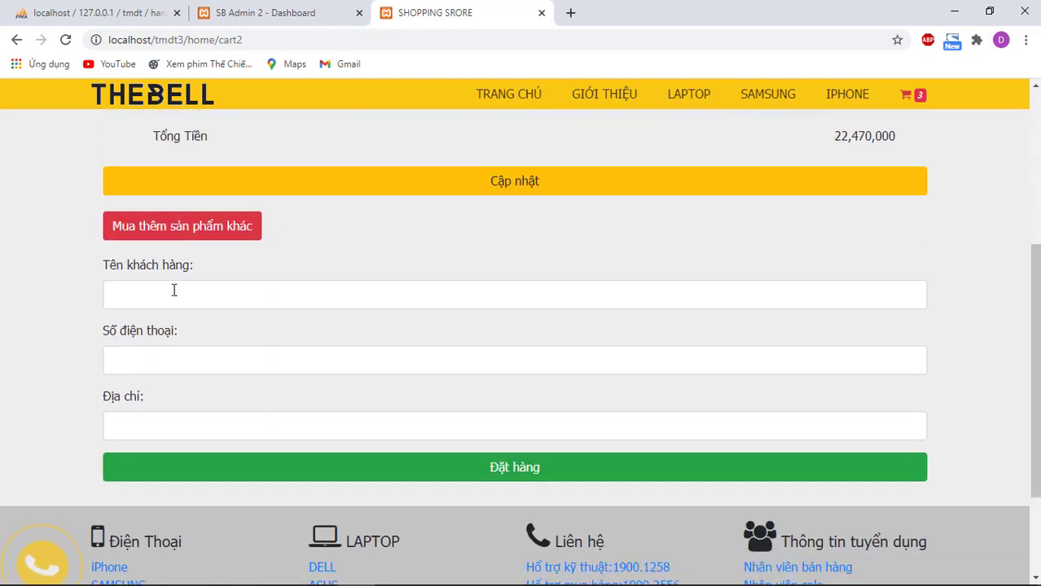
click(175, 293)
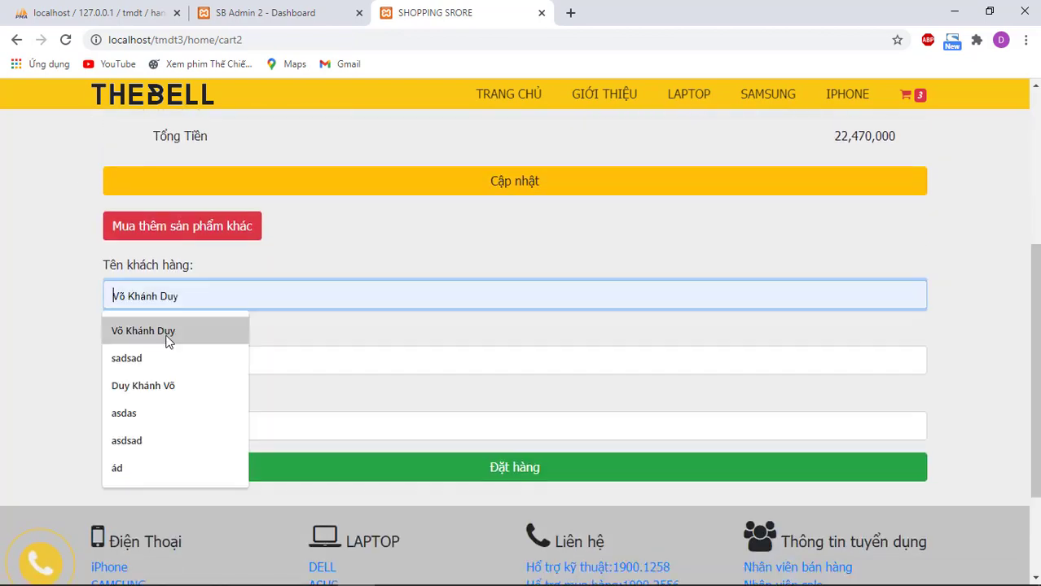
click(166, 341)
click(186, 358)
click(187, 412)
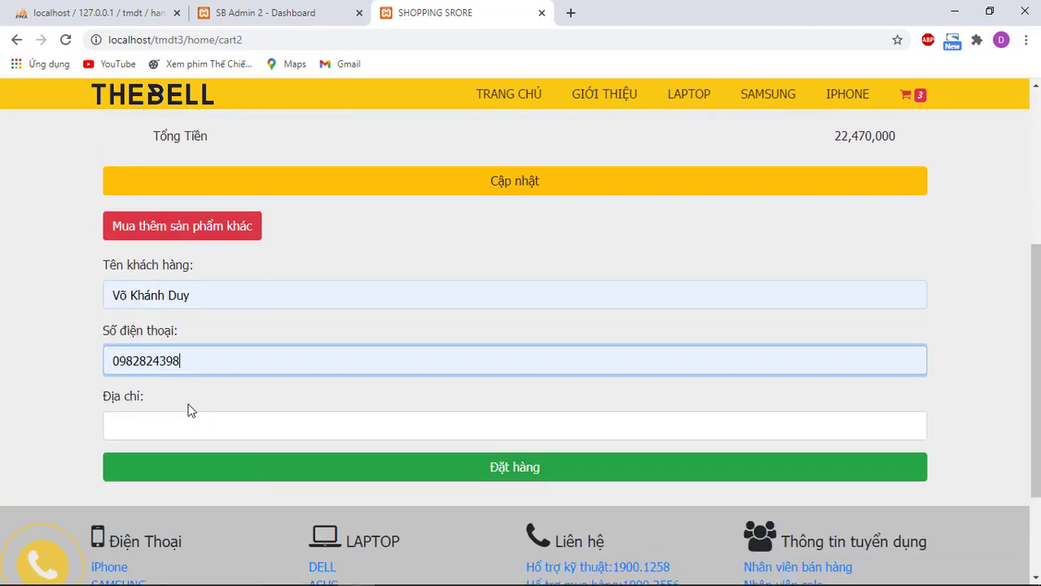
click(184, 422)
click(179, 390)
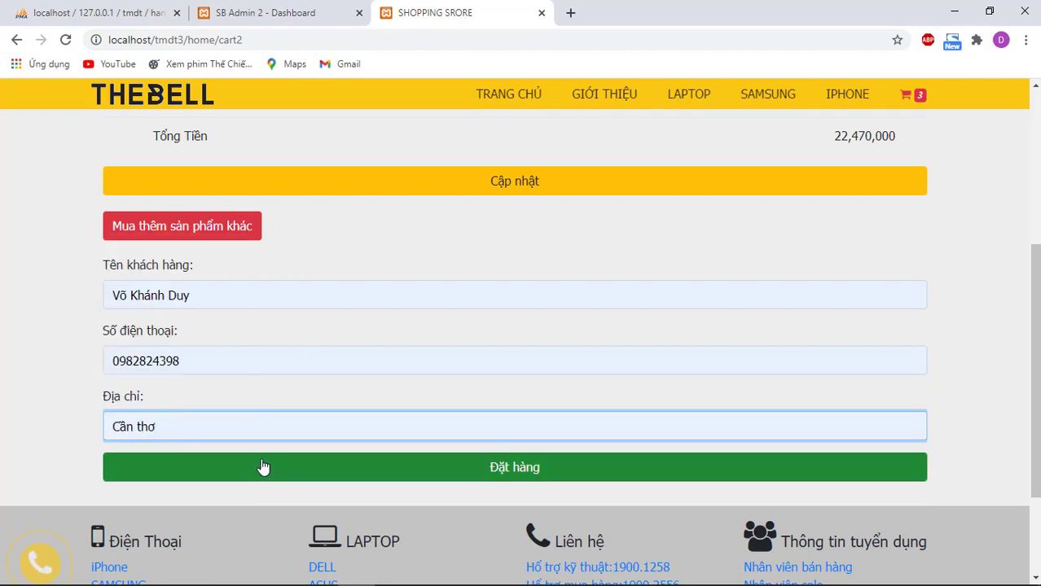
click(263, 467)
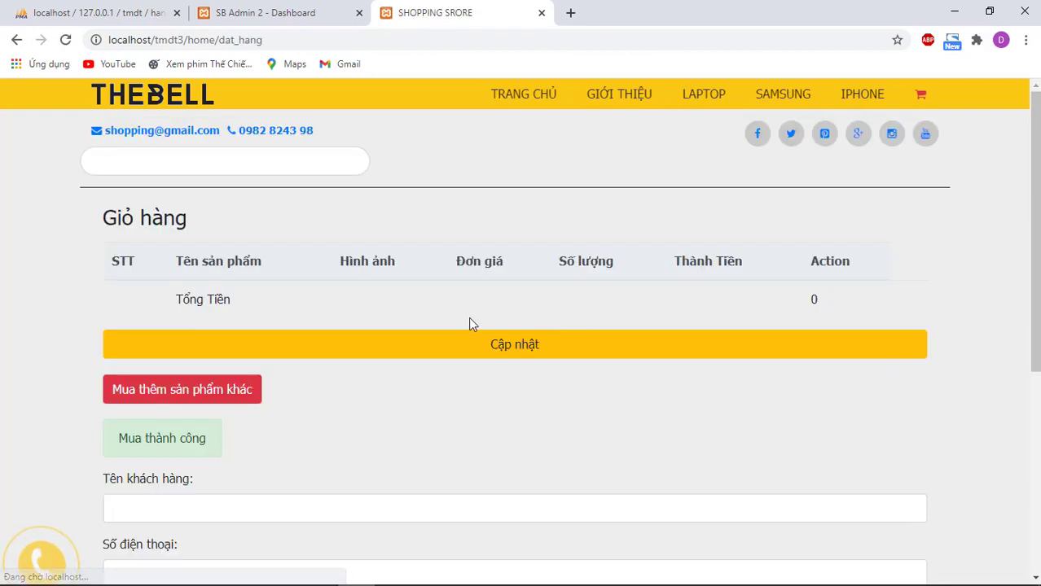
Step: Check the pending OPPO A93 order's details under Đơn chờ xác nhận in admin
click(152, 98)
click(263, 14)
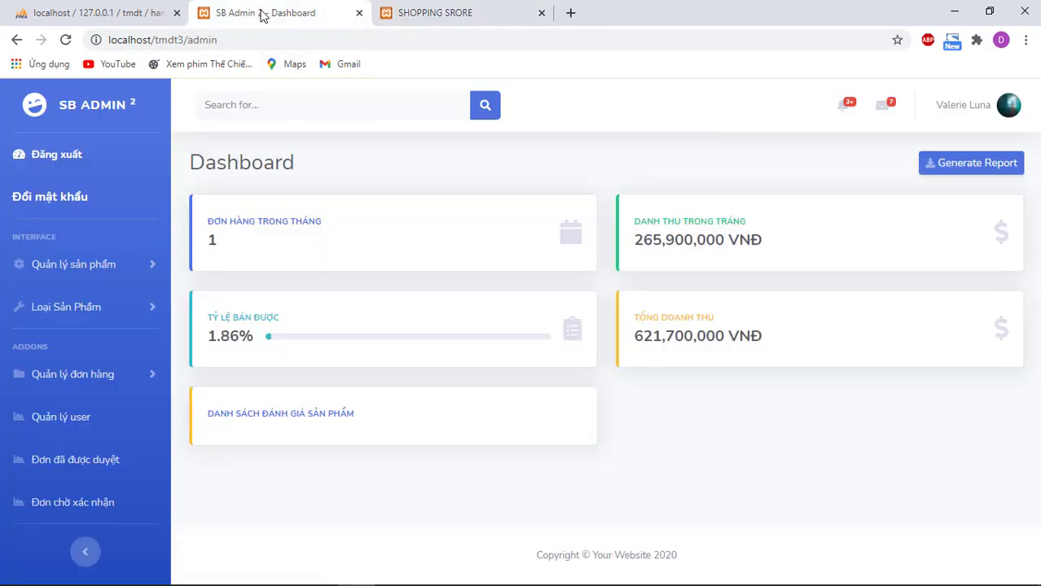
click(82, 505)
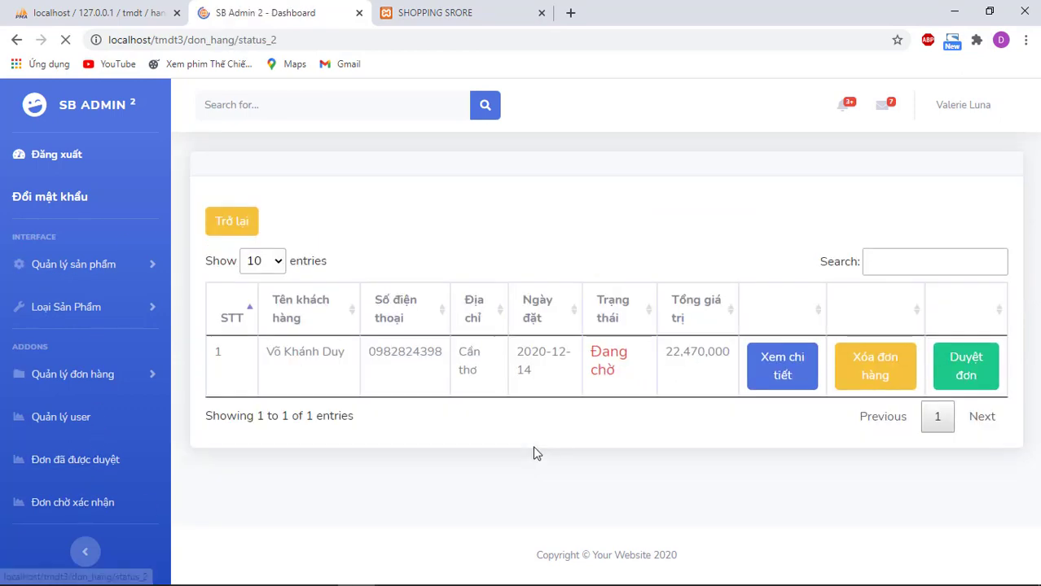
click(774, 380)
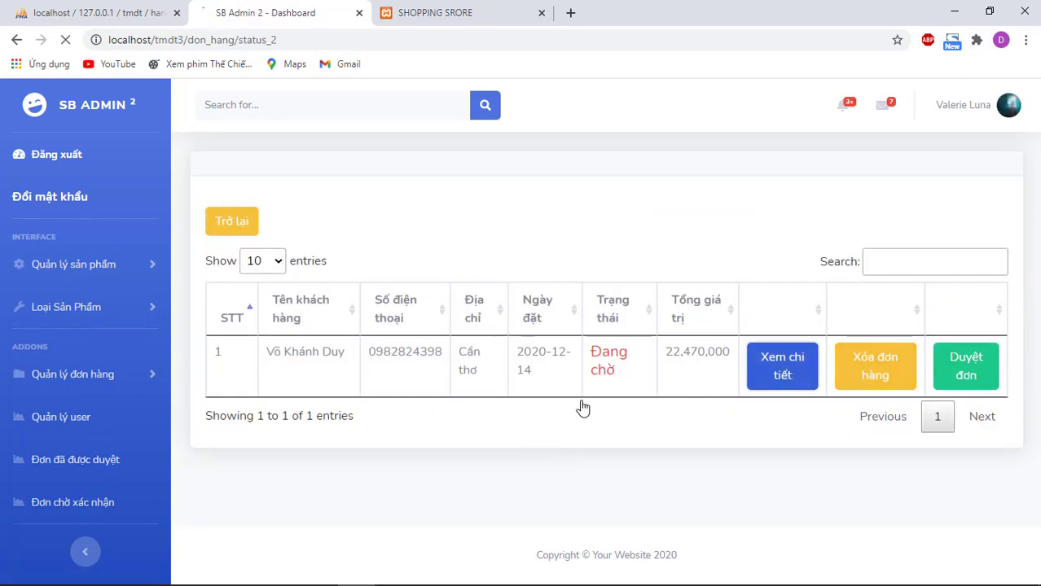
click(413, 10)
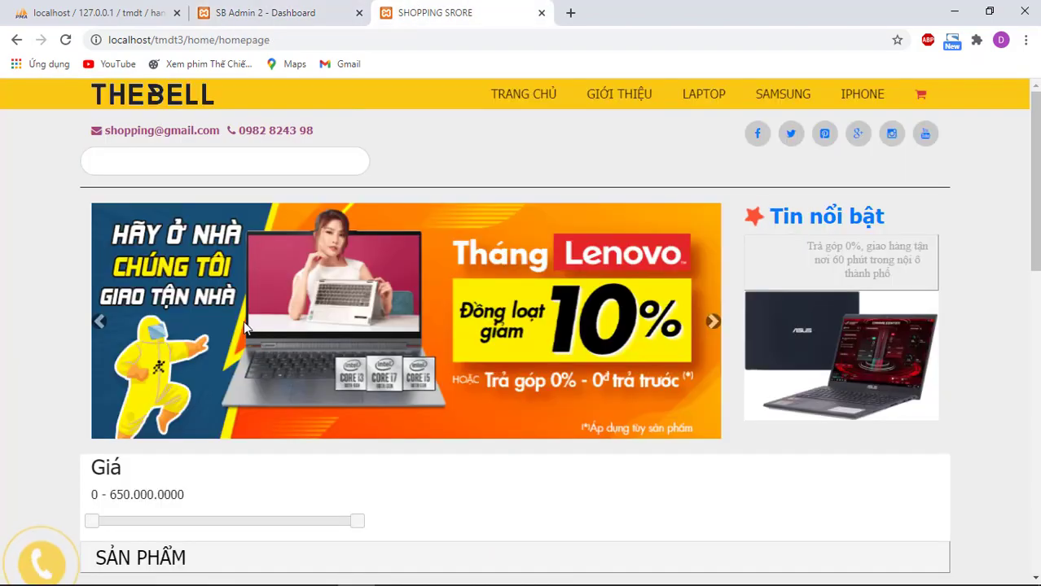
Step: Raise the minimum price on the Giá slider and browse filtered pages 1 and 2
scroll(324, 371, down, 10)
scroll(324, 372, up, 4)
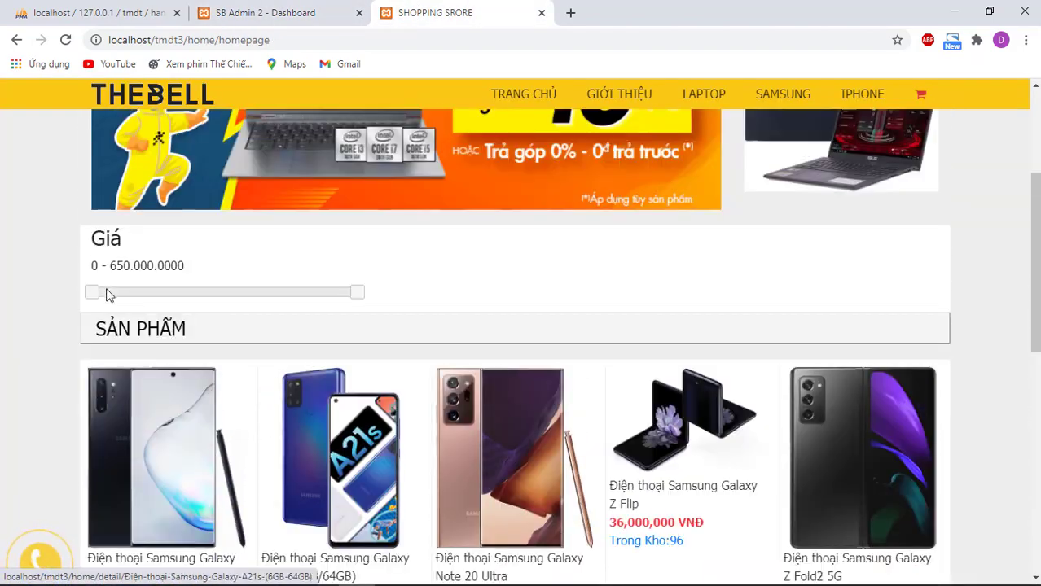
drag(120, 297, 195, 308)
scroll(210, 261, down, 2)
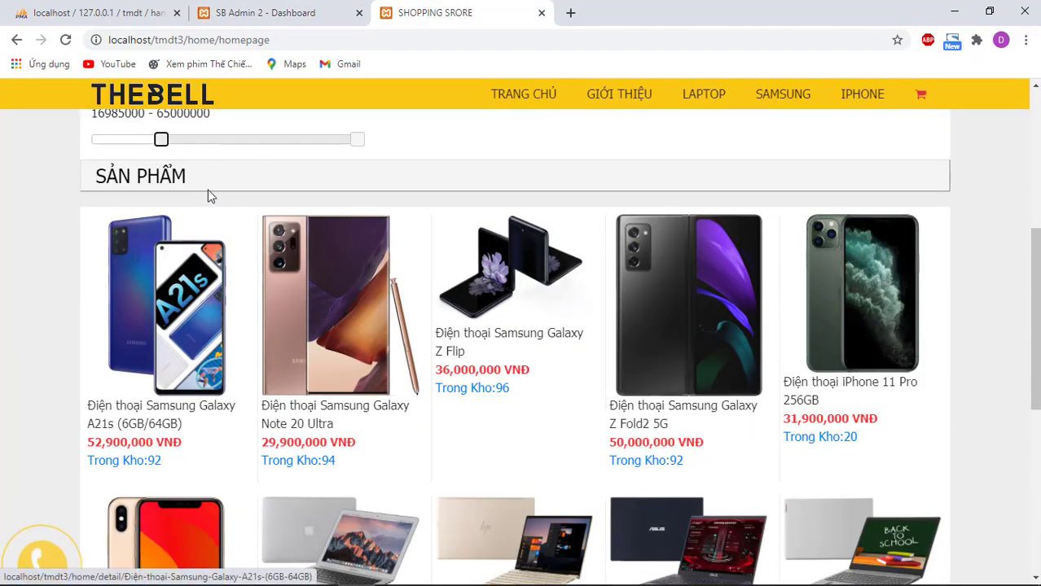
scroll(471, 284, down, 4)
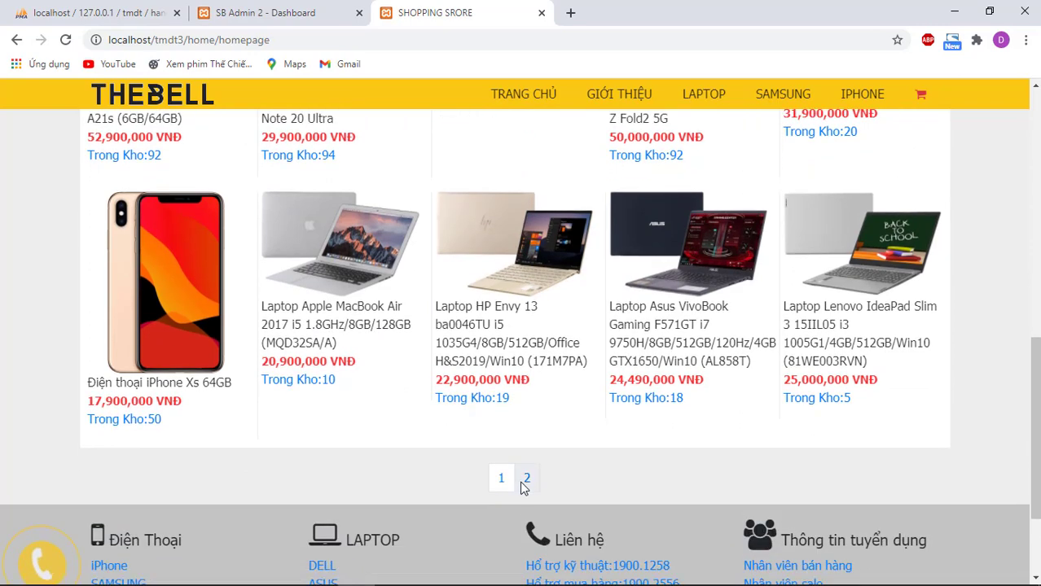
click(526, 478)
click(498, 414)
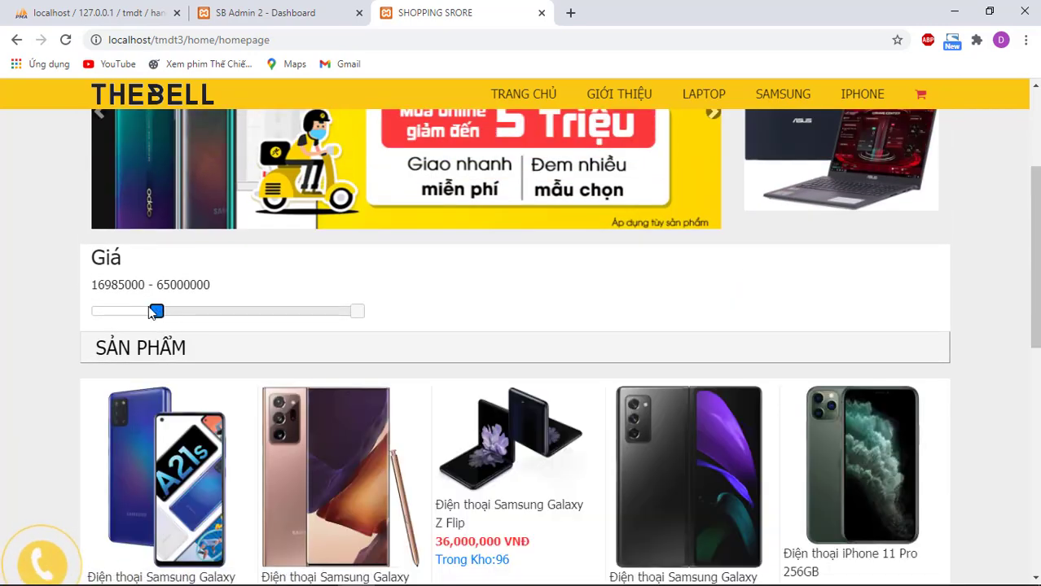
Step: Fine-tune the price range to 4,540,000–24,220,000 and scroll to the OPPO A93
drag(155, 313, 147, 311)
scroll(228, 304, down, 3)
scroll(235, 276, down, 3)
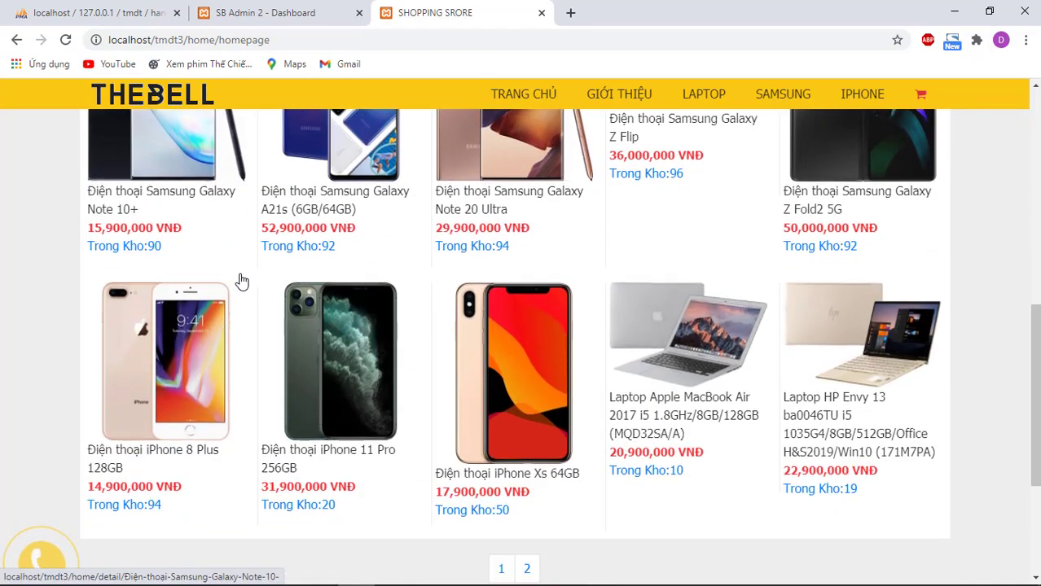
scroll(241, 281, up, 3)
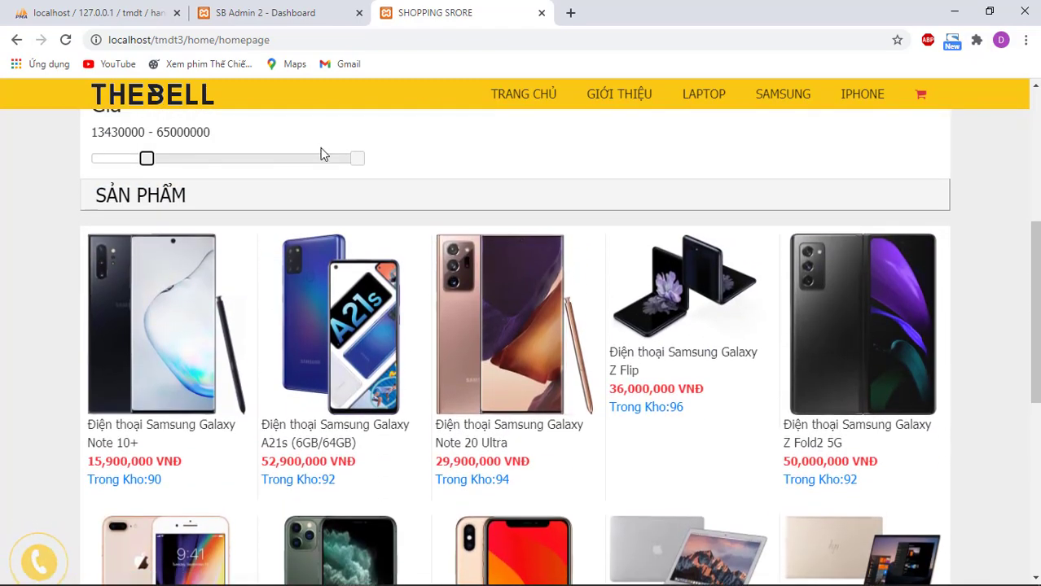
drag(358, 161, 125, 162)
scroll(212, 244, down, 1)
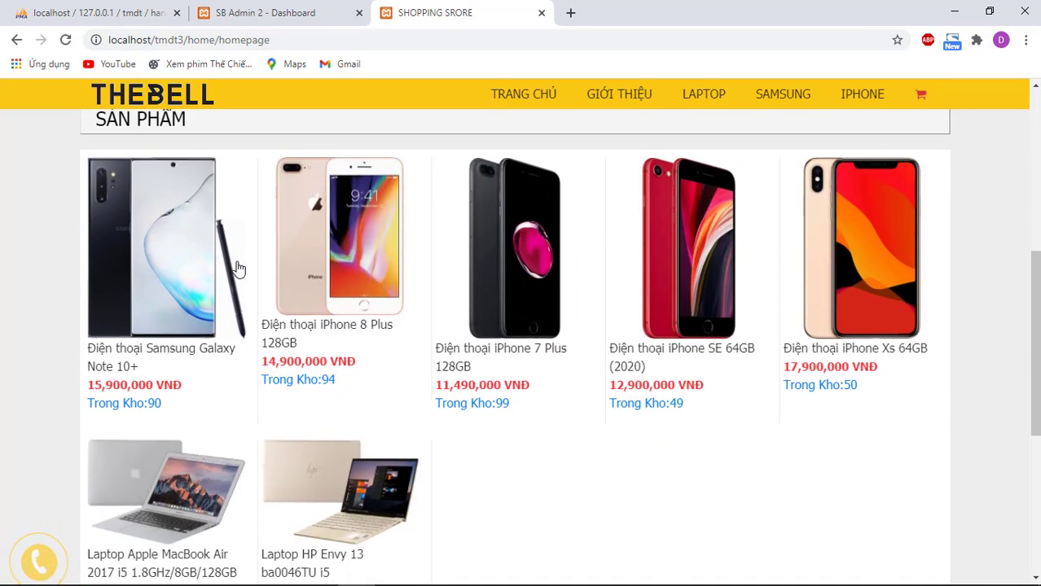
scroll(196, 244, up, 1)
drag(125, 160, 110, 160)
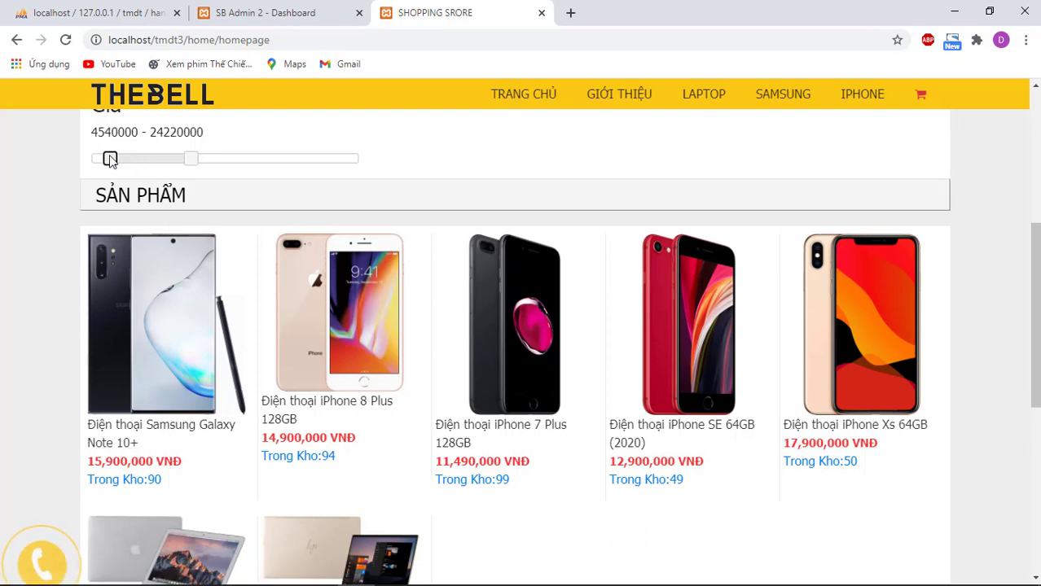
scroll(556, 395, down, 4)
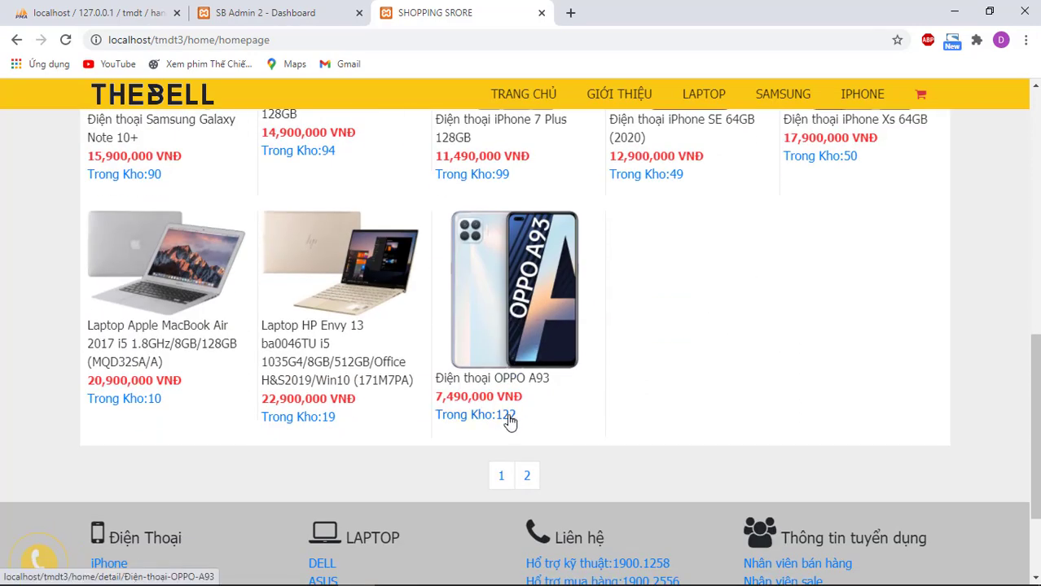
Step: Approve the pending OPPO A93 order with Duyệt đơn
click(289, 13)
click(215, 226)
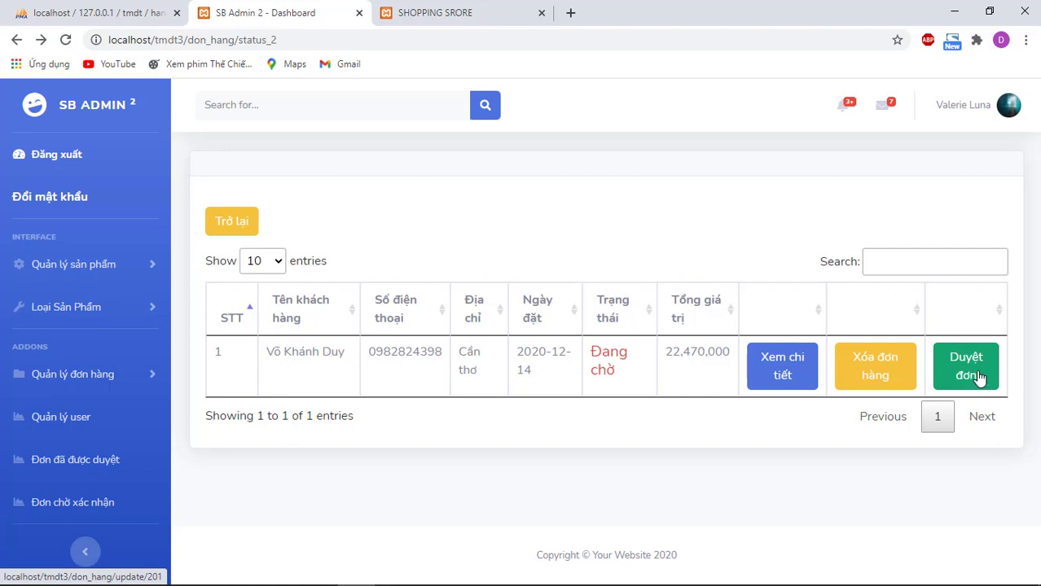
click(977, 377)
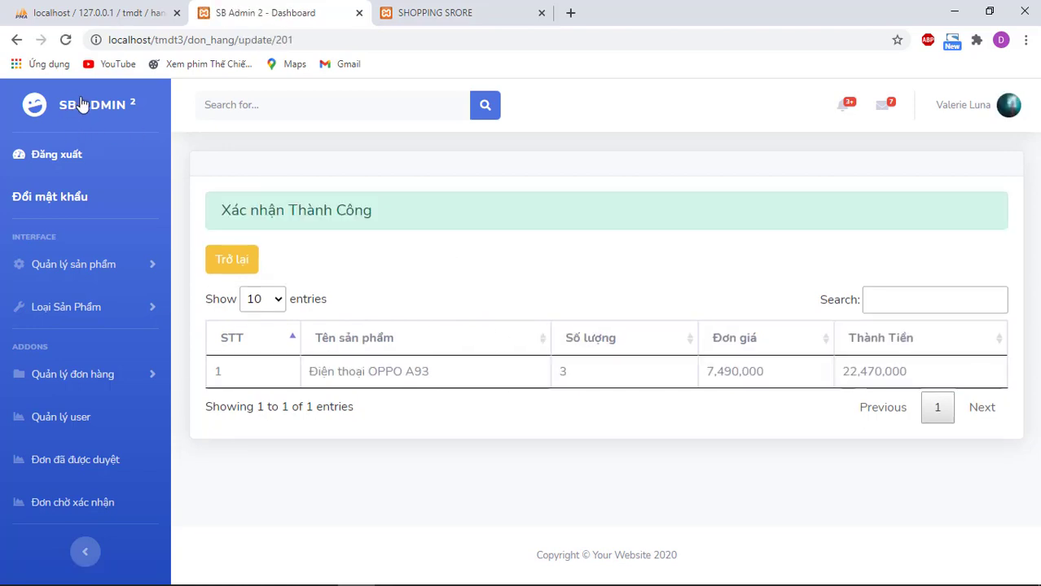
Step: Check the 288,370,000 VNĐ monthly revenue on the dashboard, then return to the storefront
click(86, 105)
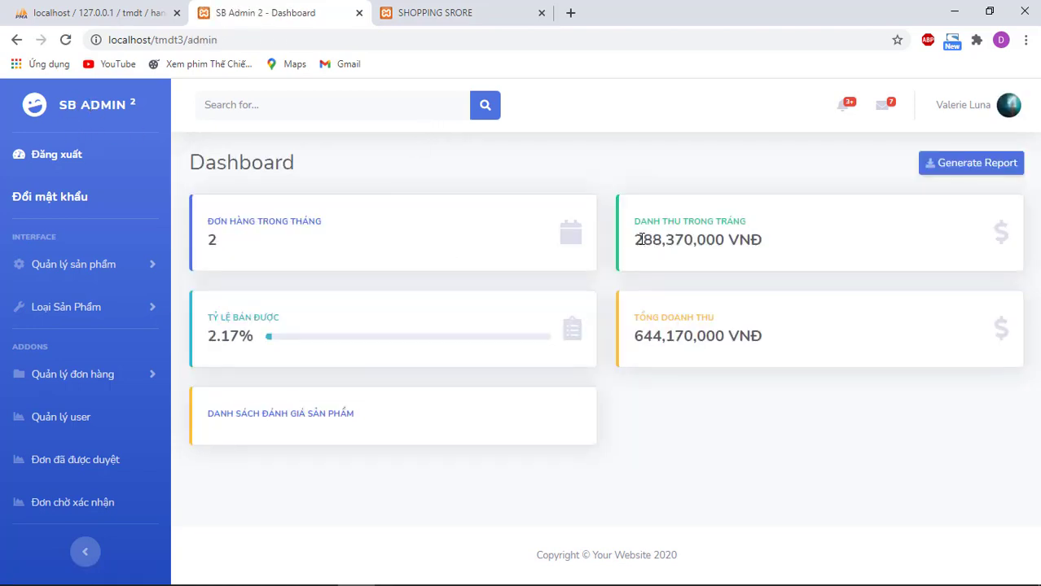
drag(641, 239, 776, 240)
click(788, 244)
click(459, 8)
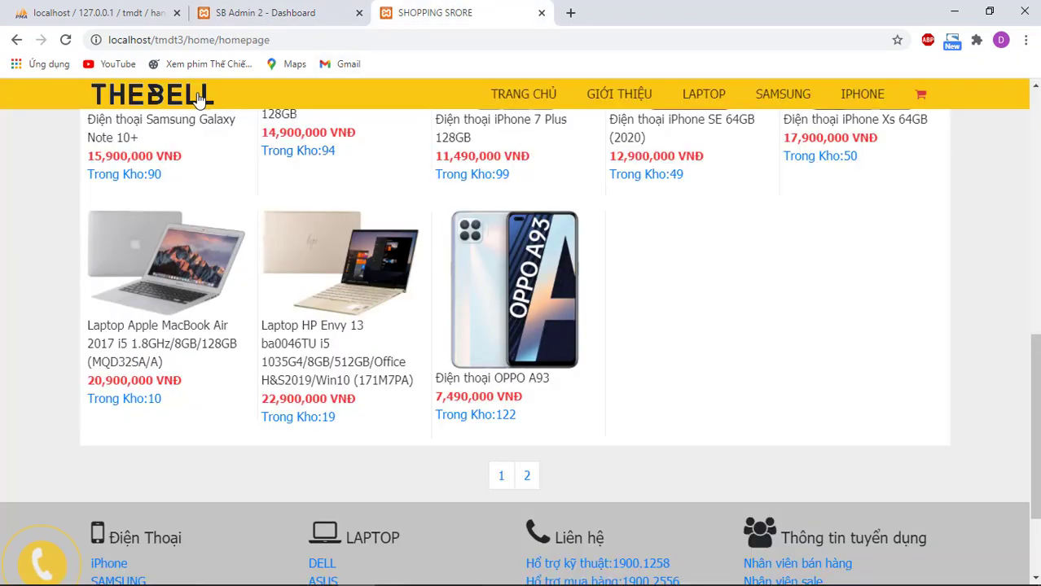
Step: Reload the store and check that OPPO A93 stock shows 119
click(65, 39)
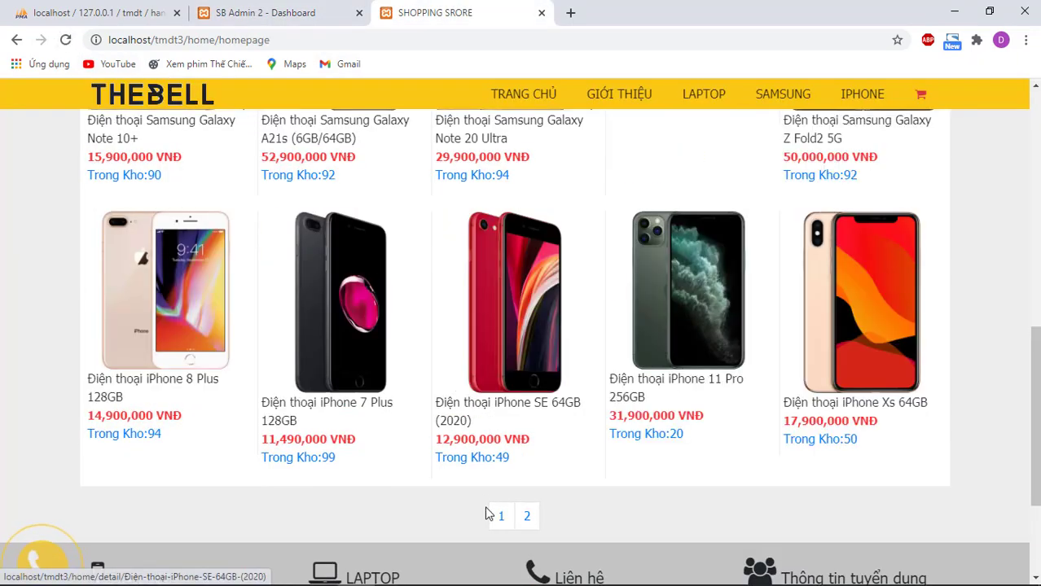
scroll(570, 424, down, 3)
scroll(577, 402, up, 1)
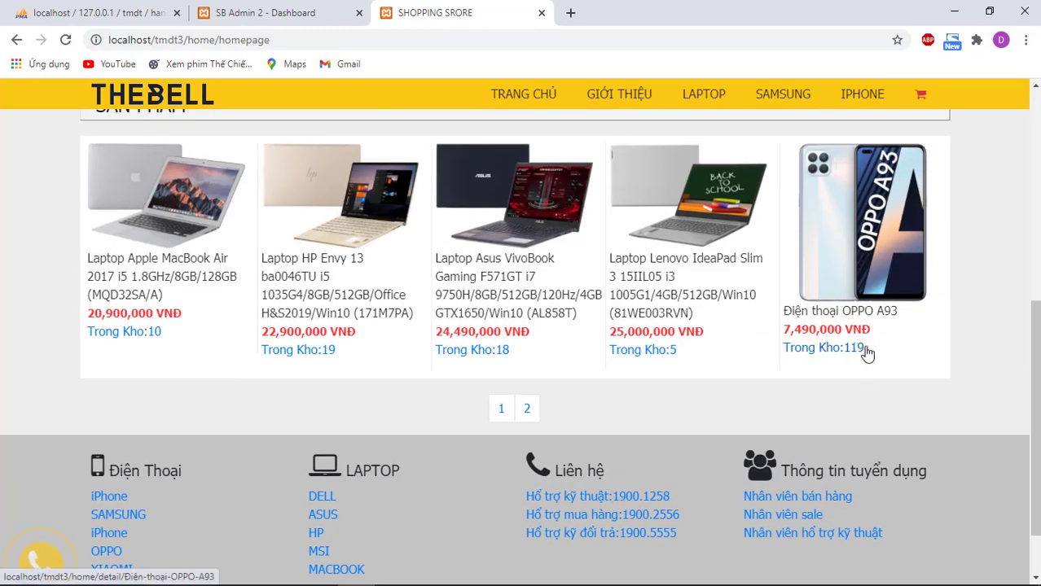
click(281, 11)
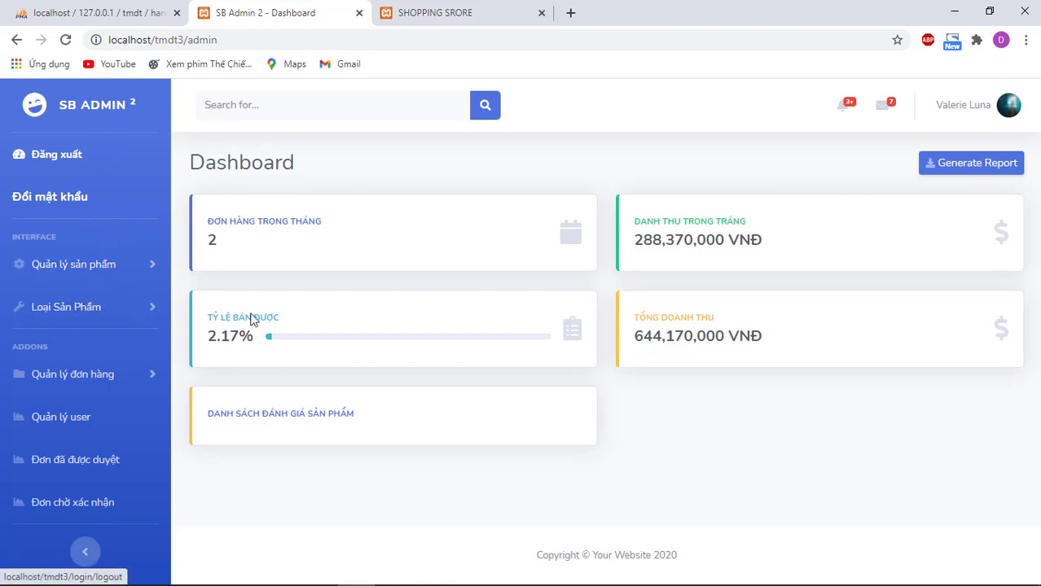
Step: Read the iPhone 11 Pro 256GB review comment under DANH SÁCH ĐÁNH GIÁ SẢN PHẨM and delete it
click(268, 416)
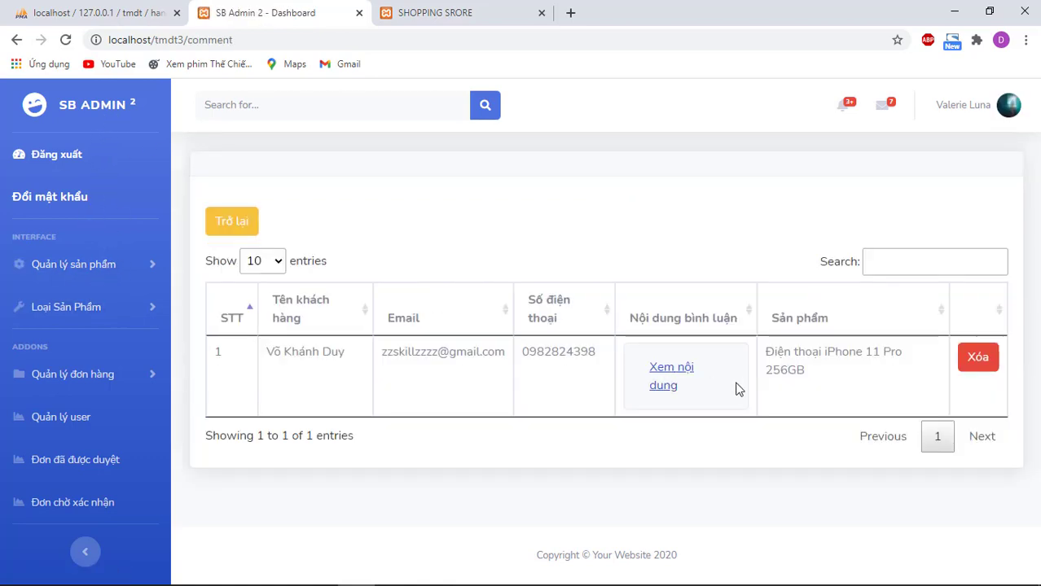
click(684, 376)
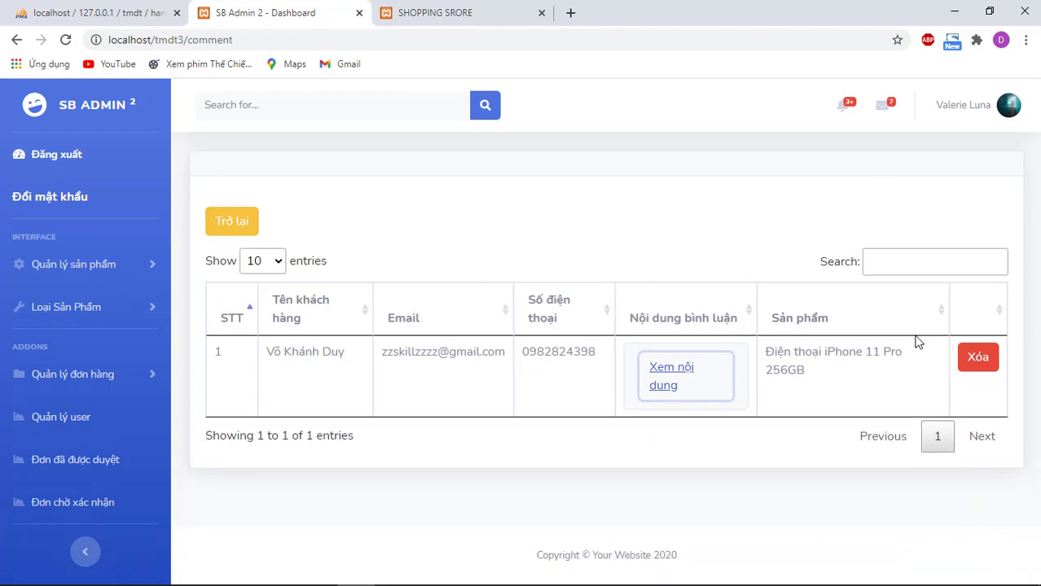
click(971, 360)
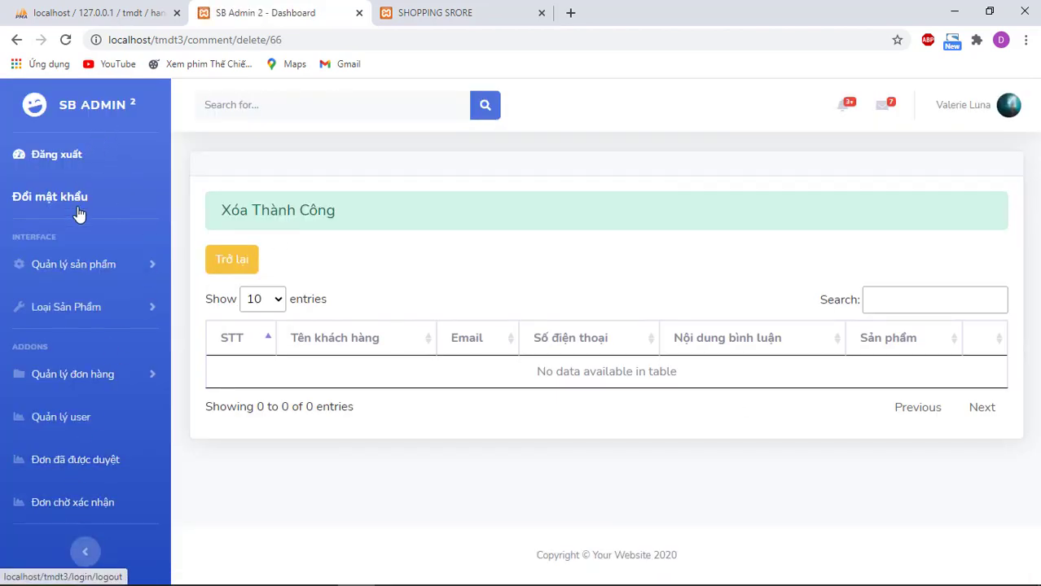
click(89, 106)
Step: Fill the old, new and confirm password fields in Đổi mật khẩu and submit
click(57, 154)
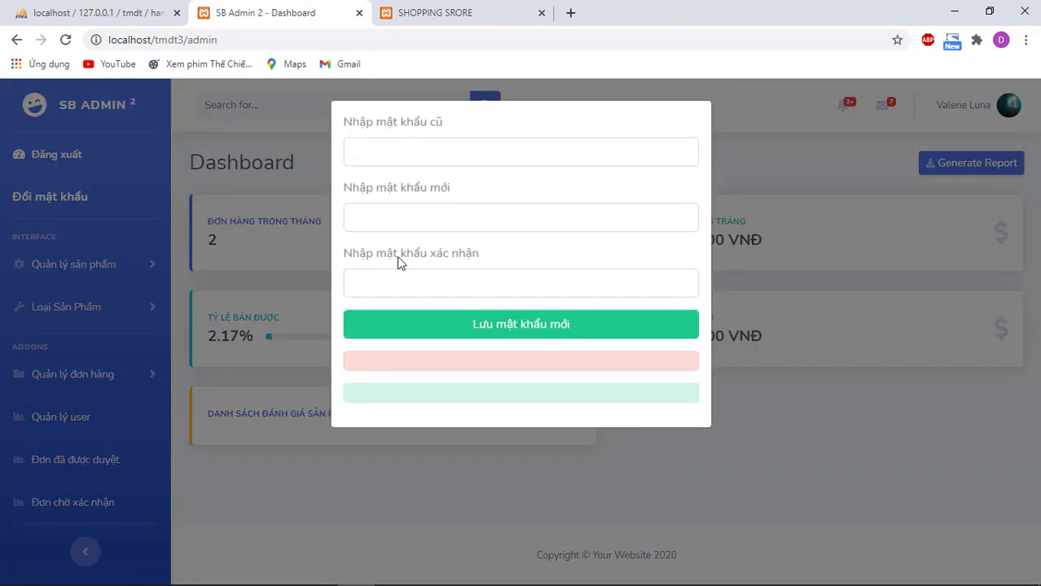
click(405, 151)
text(1)
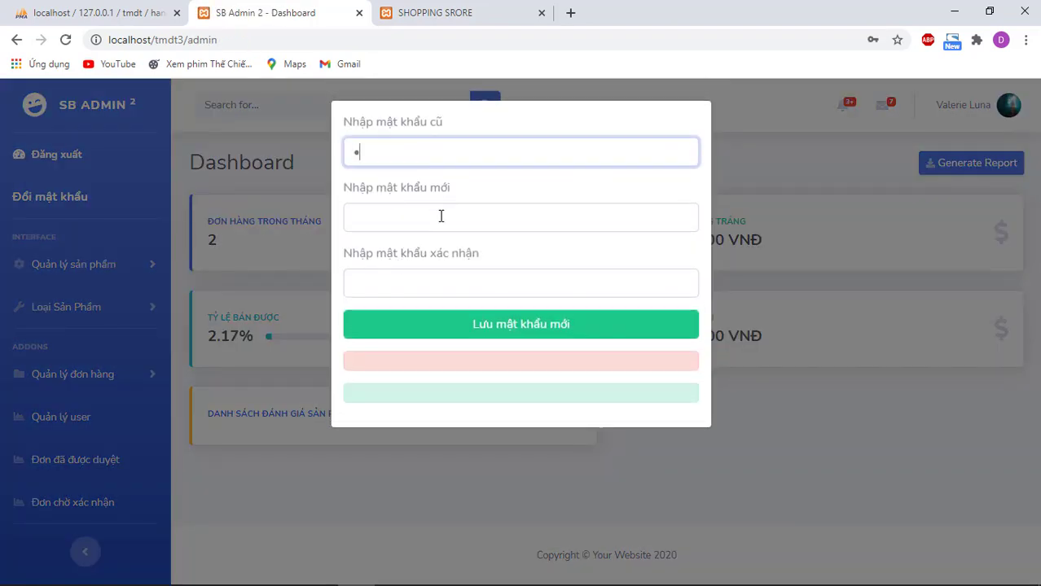
click(429, 207)
text(123)
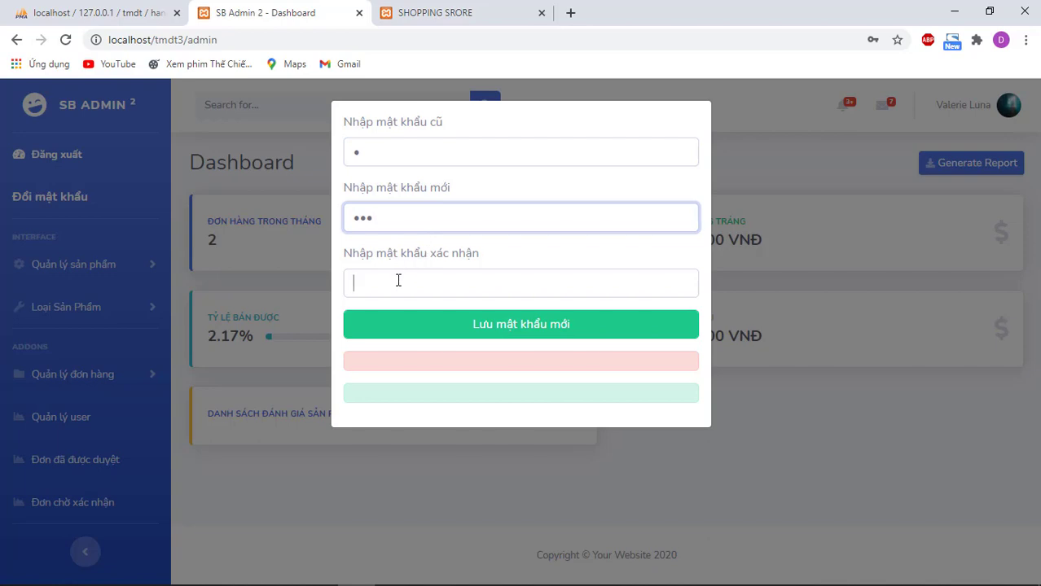
click(398, 280)
text(1)
click(513, 332)
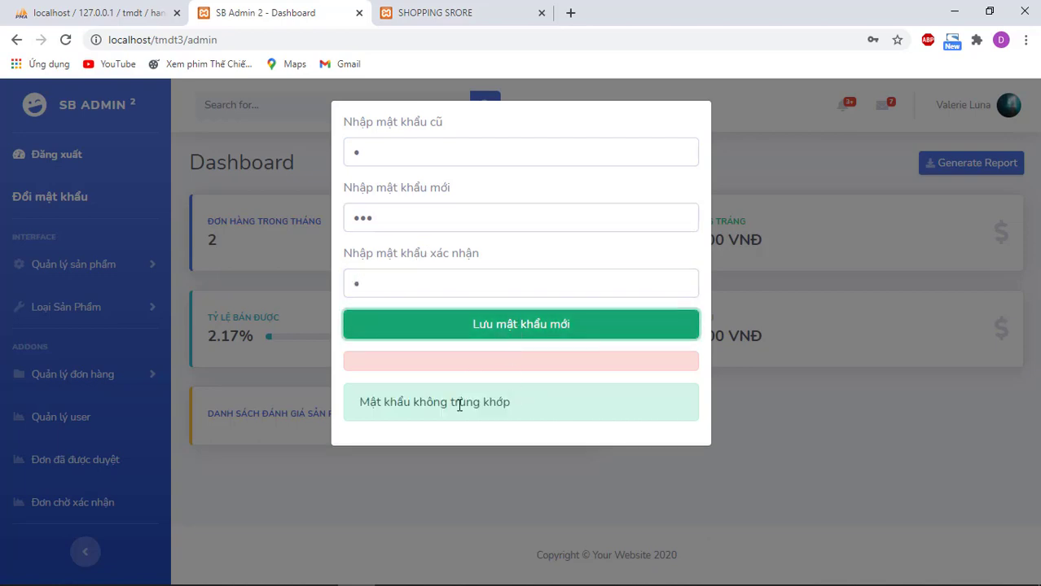
Step: Correct the new and confirmation password entries and save the new admin password
click(406, 280)
text(2)
click(392, 217)
key(BackSpace)
key(BackSpace)
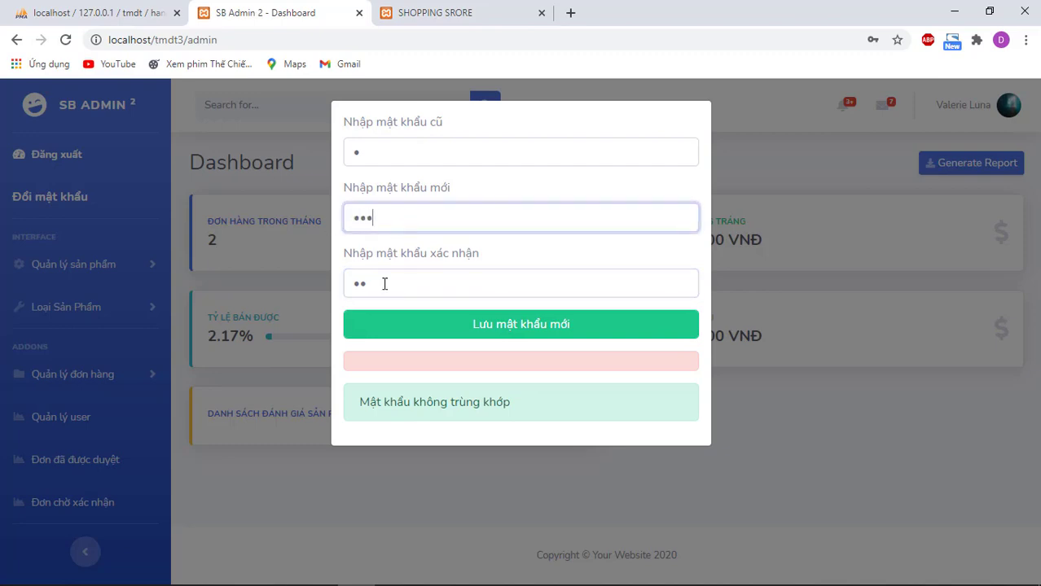
click(385, 284)
text(3)
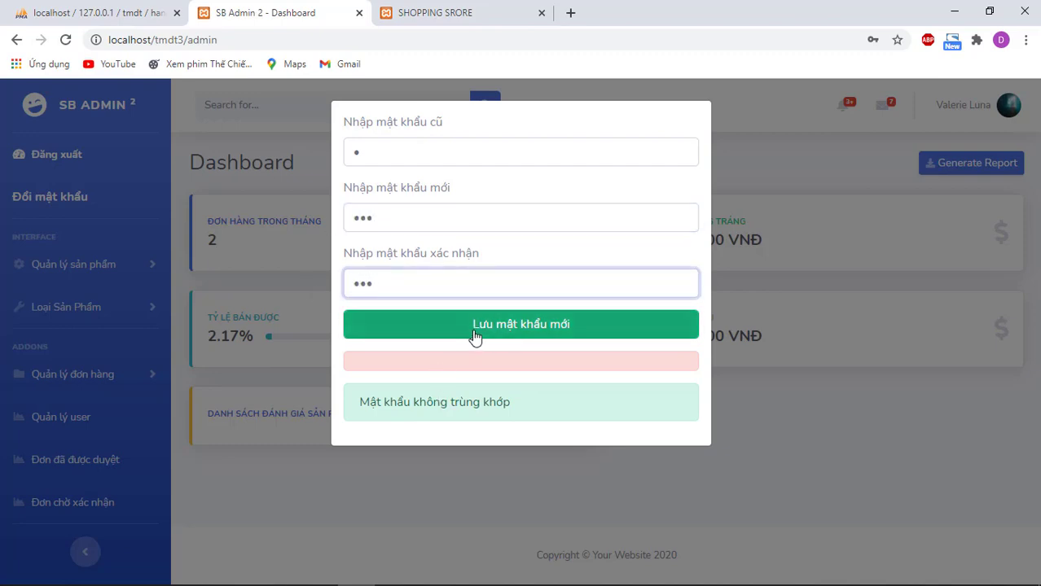
click(475, 335)
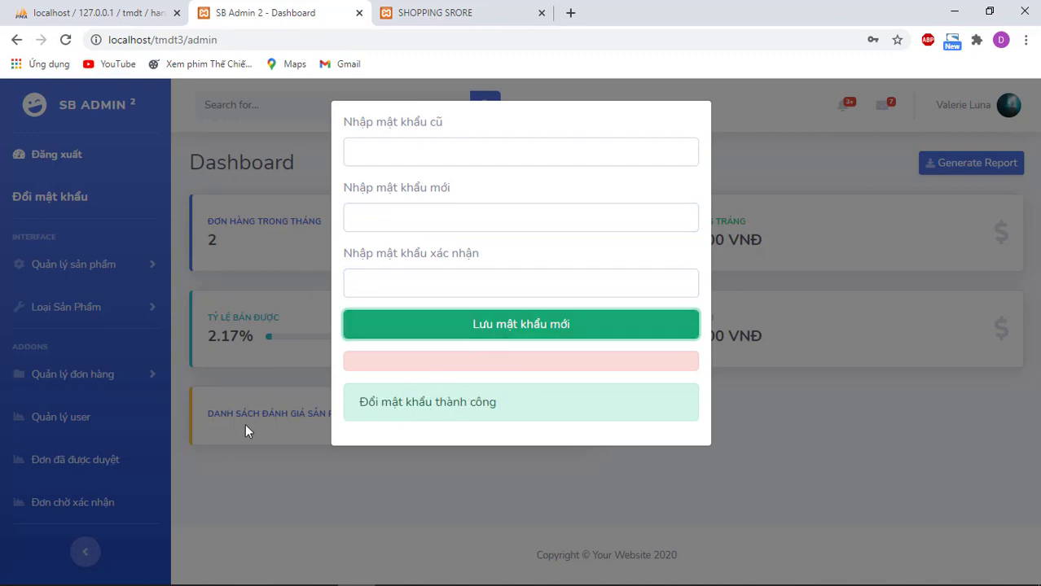
Step: Close the change-password form and log out to the login page
click(245, 431)
click(51, 154)
click(628, 214)
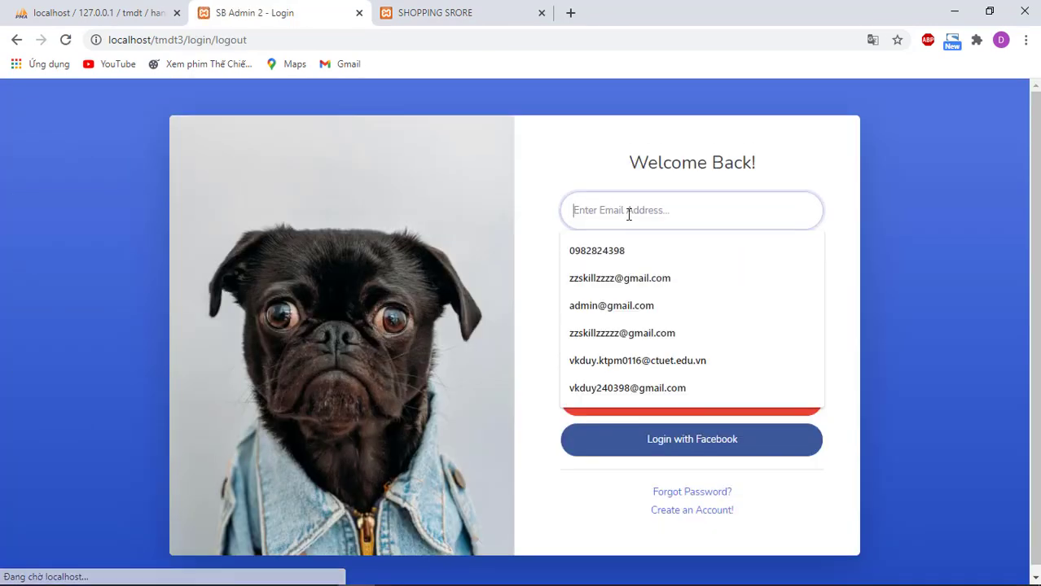
Step: Log in using the suggested admin email and the new password
text(admin@gmail.com)
click(619, 245)
click(618, 277)
text(123)
click(621, 337)
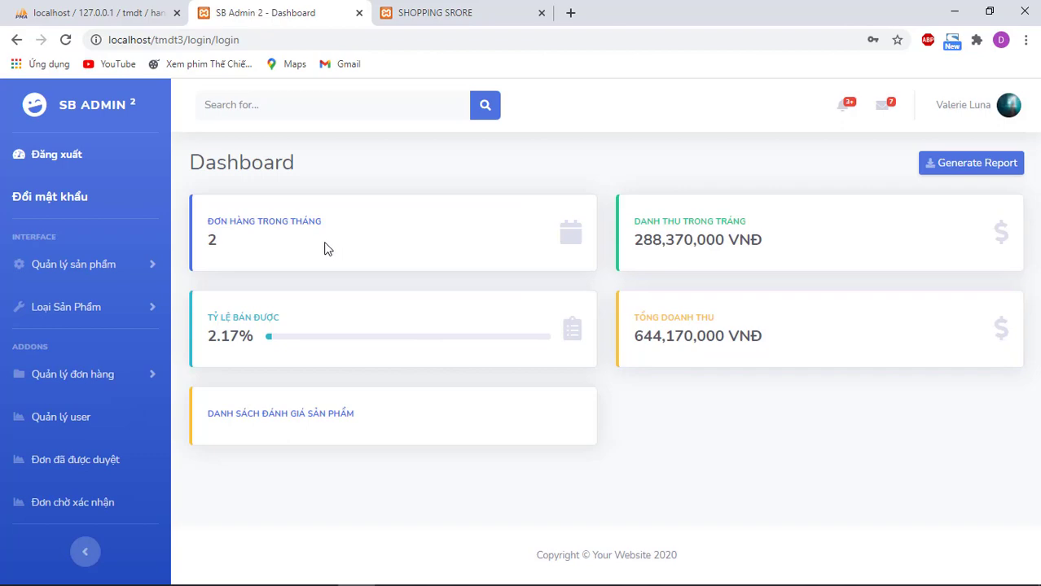
key(alt+Tab)
key(Tab)
key(Tab)
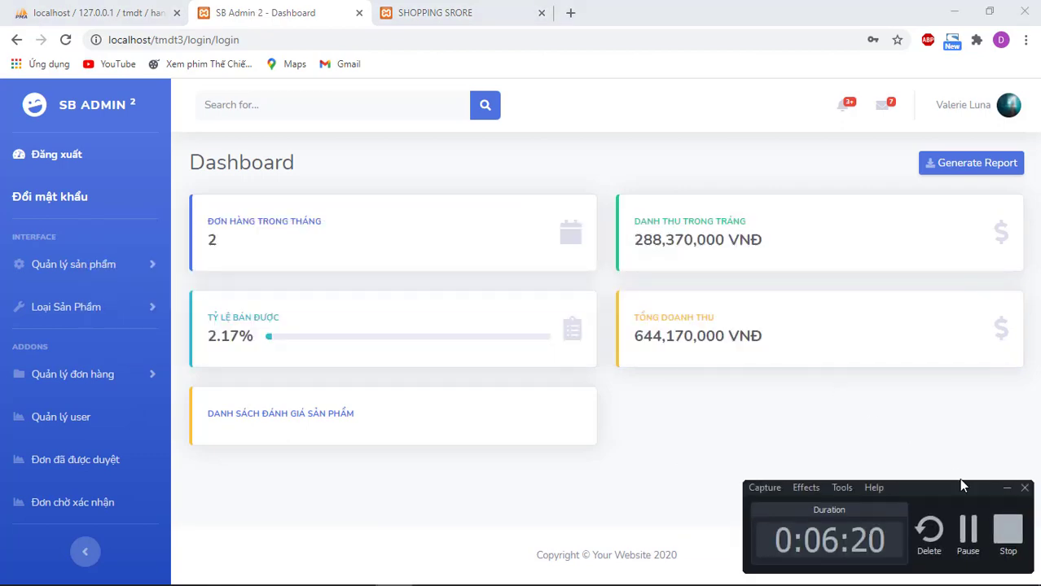